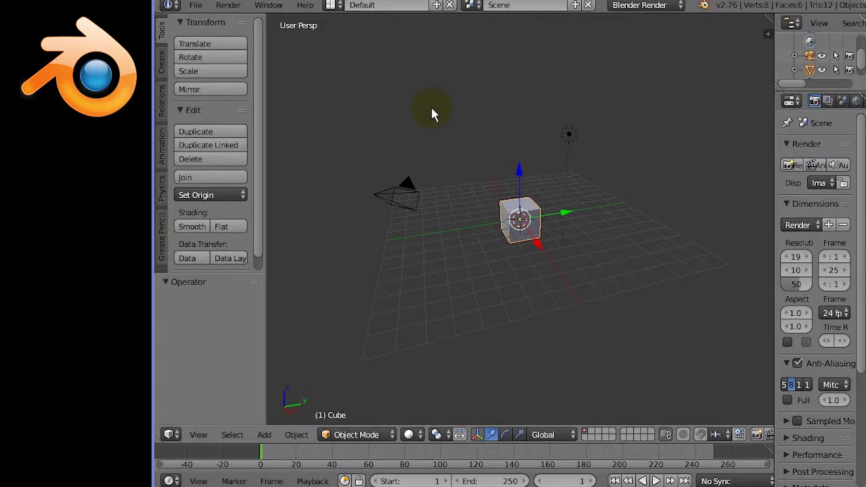
- Select the camera and split the 3D viewport into two side-by-side views of the scene
right_click(414, 198)
mouse_move(452, 197)
middle_down()
mouse_move(406, 197)
mouse_move(410, 185)
mouse_move(446, 194)
middle_up()
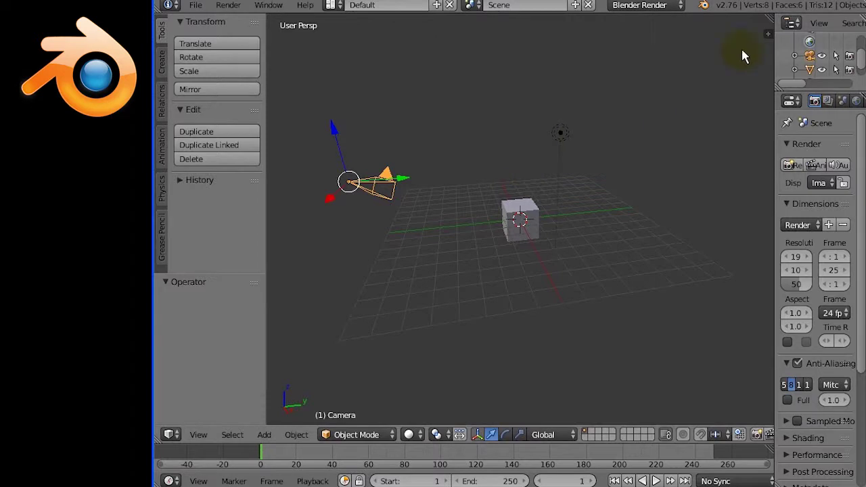
drag(772, 27, 543, 39)
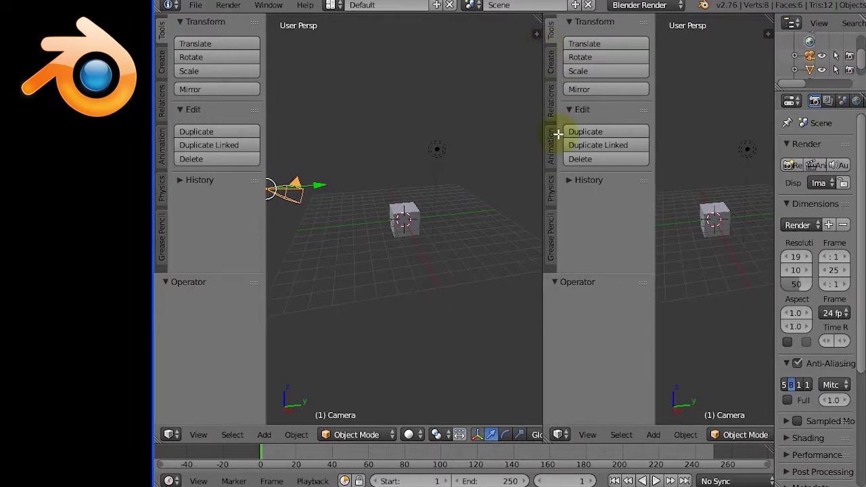
- Make the right view look through the active camera and widen it
click(597, 434)
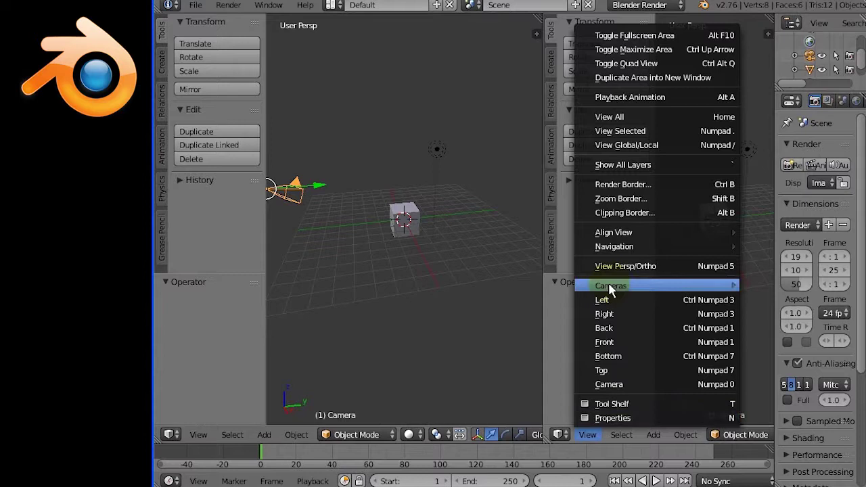
mouse_move(611, 285)
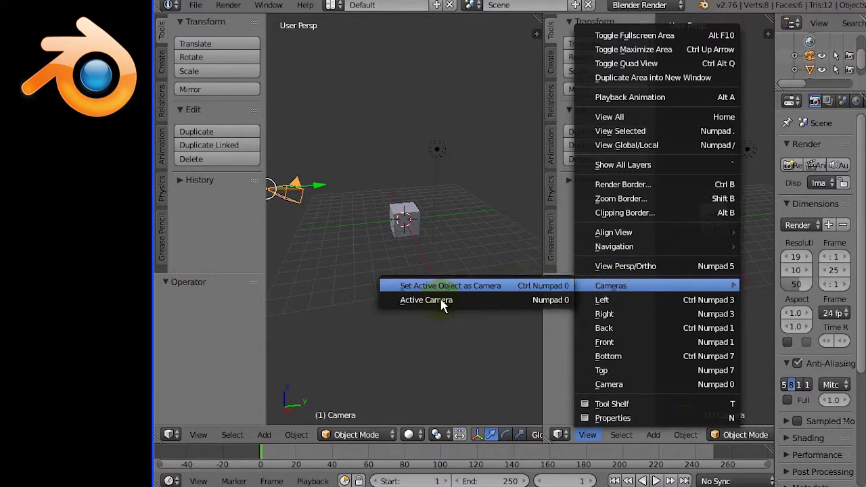
click(444, 306)
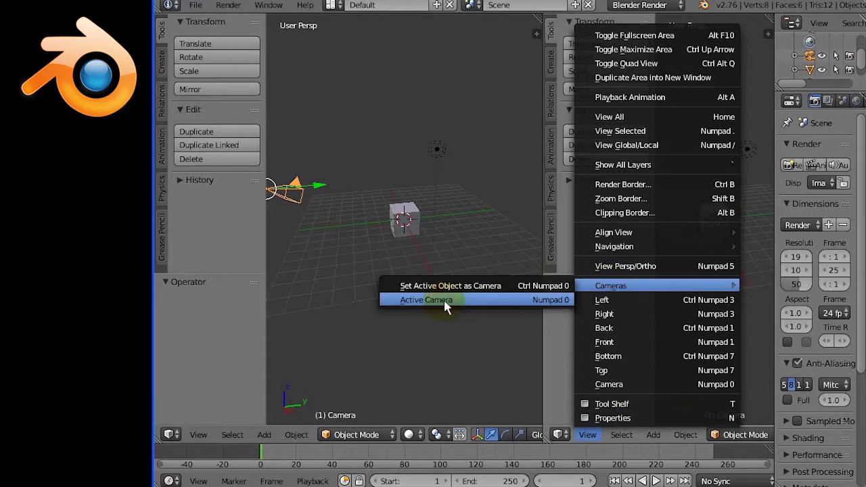
click(444, 299)
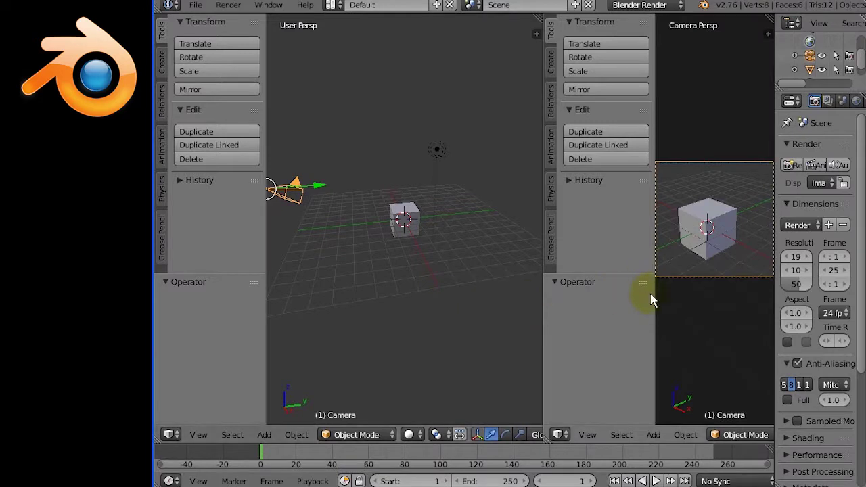
drag(654, 296, 600, 296)
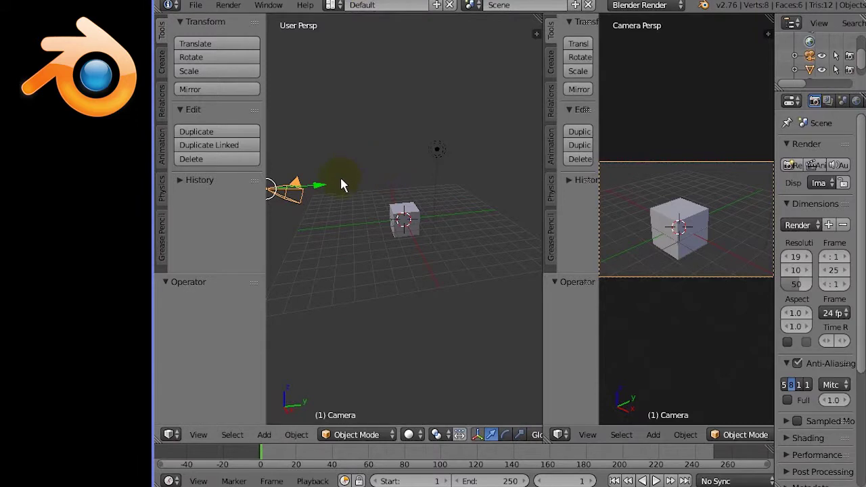
- Orbit the left view, give the camera view more room, and deselect everything
mouse_move(360, 242)
middle_down()
mouse_move(398, 279)
mouse_move(387, 280)
mouse_move(372, 262)
middle_up()
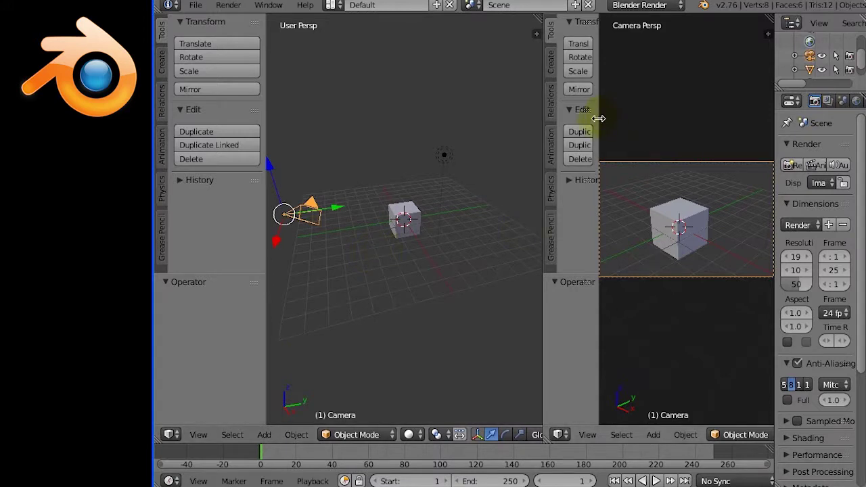
drag(599, 120, 534, 119)
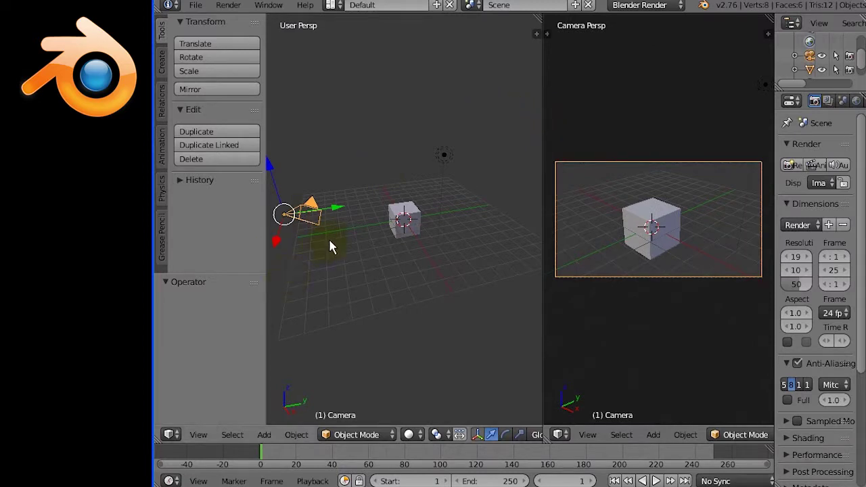
key(a)
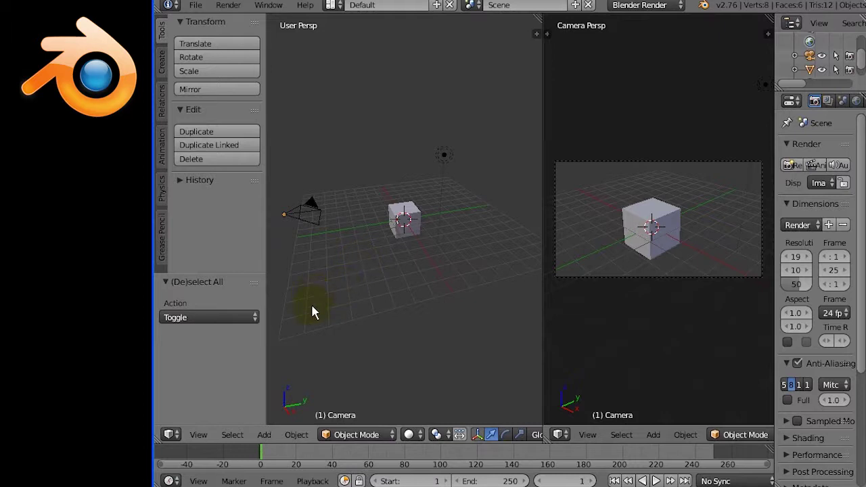
- Add a camera and move it 5.257 units along Y beyond the cube
click(264, 437)
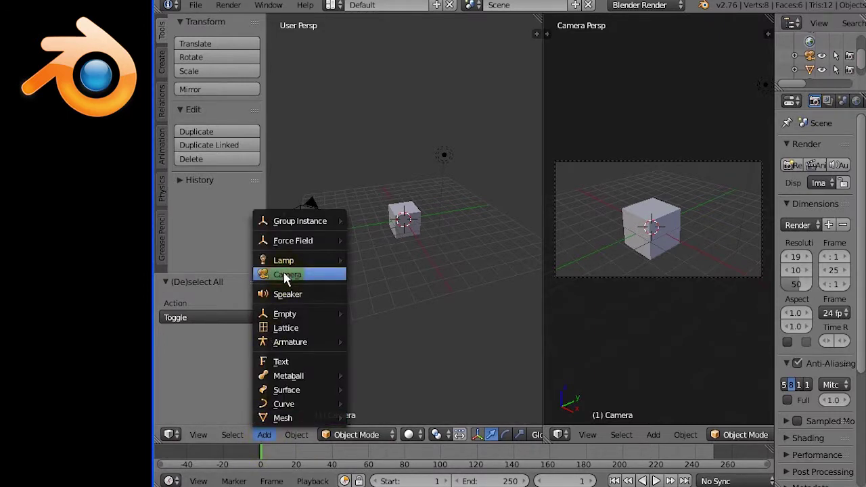
click(285, 275)
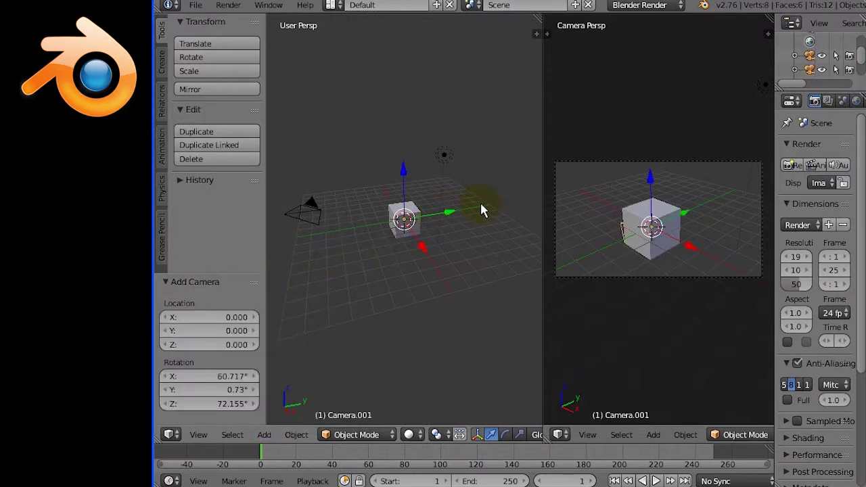
key(g)
key(y)
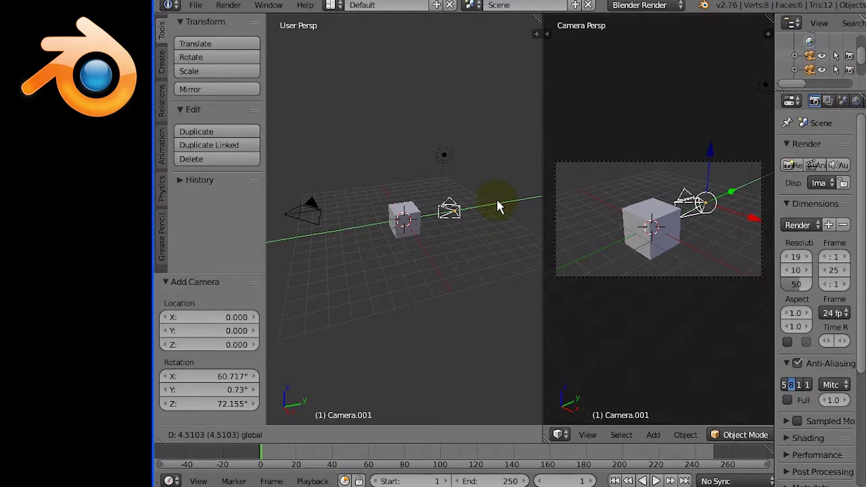
click(455, 207)
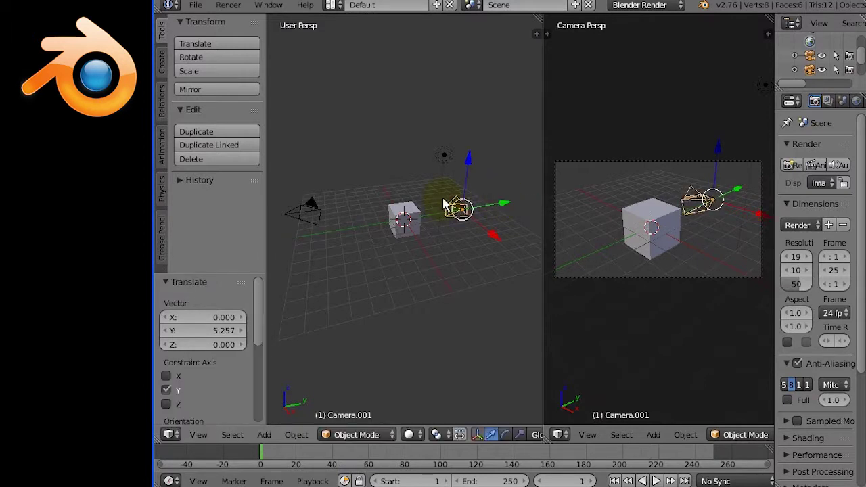
mouse_move(435, 235)
middle_down()
mouse_move(426, 274)
mouse_move(432, 241)
mouse_move(457, 243)
mouse_move(457, 250)
mouse_move(455, 237)
mouse_move(454, 252)
mouse_move(493, 224)
mouse_move(465, 215)
middle_up()
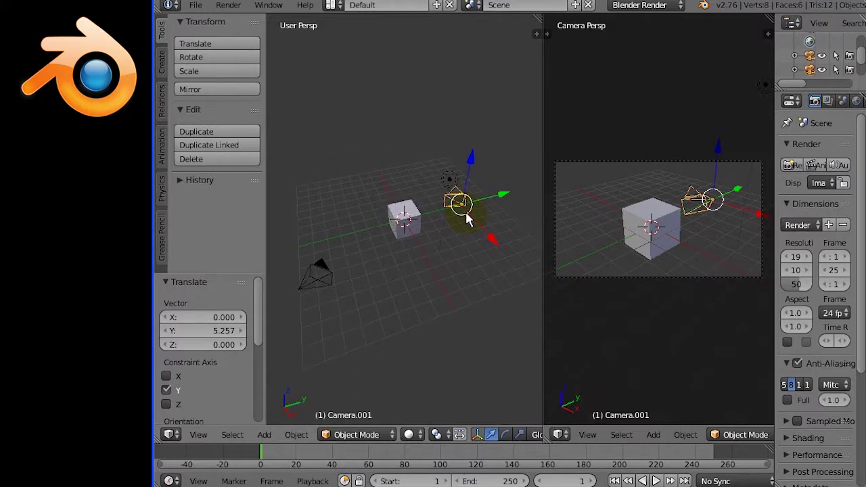
- Select the cameras and lamp in turn, then widen the Outliner and Properties panels
right_click(328, 278)
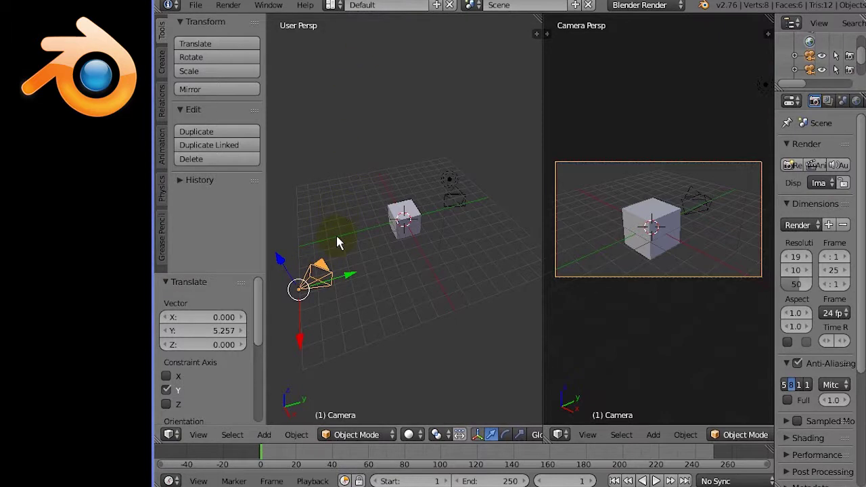
right_click(452, 201)
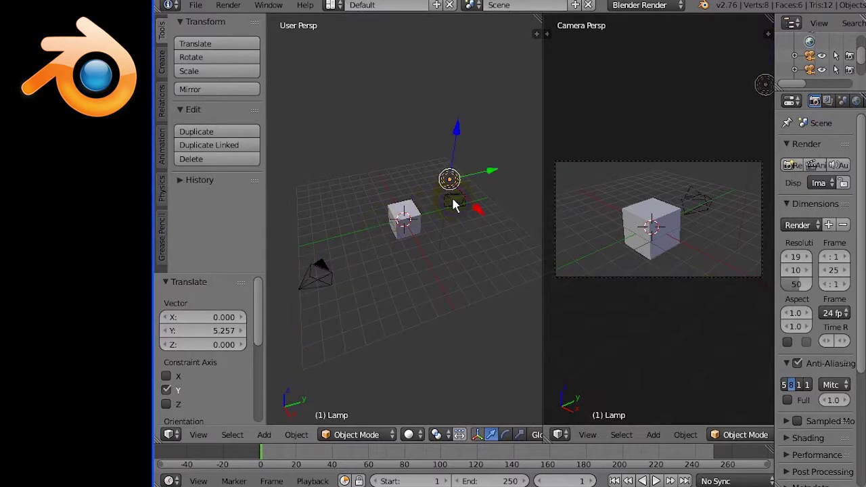
right_click(453, 203)
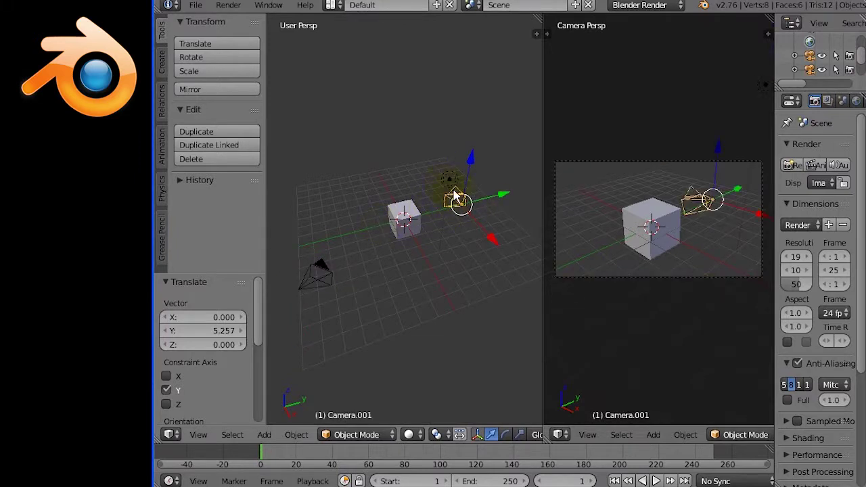
right_click(371, 232)
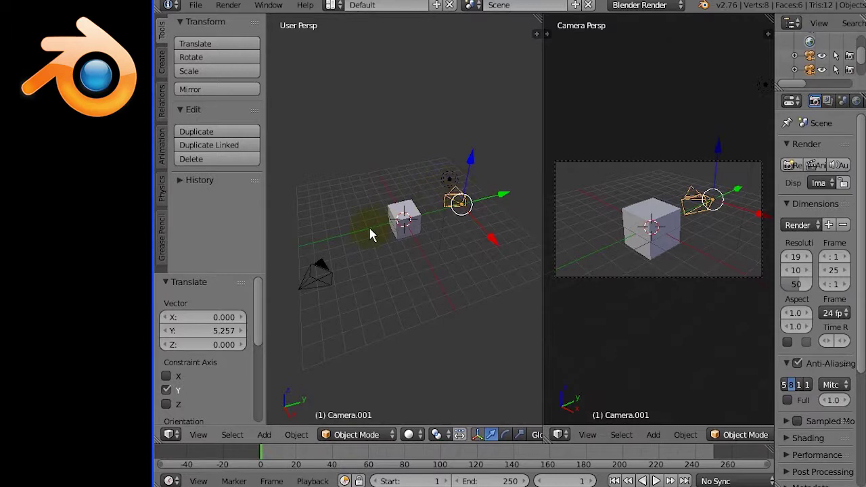
click(323, 276)
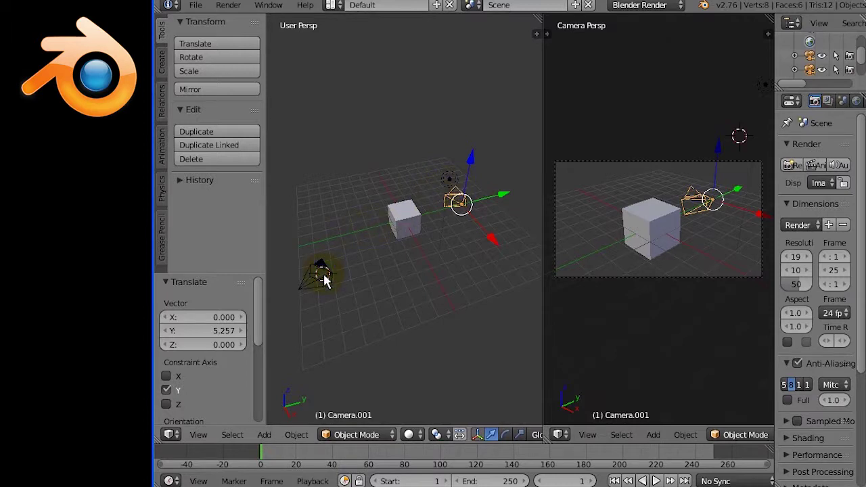
right_click(315, 282)
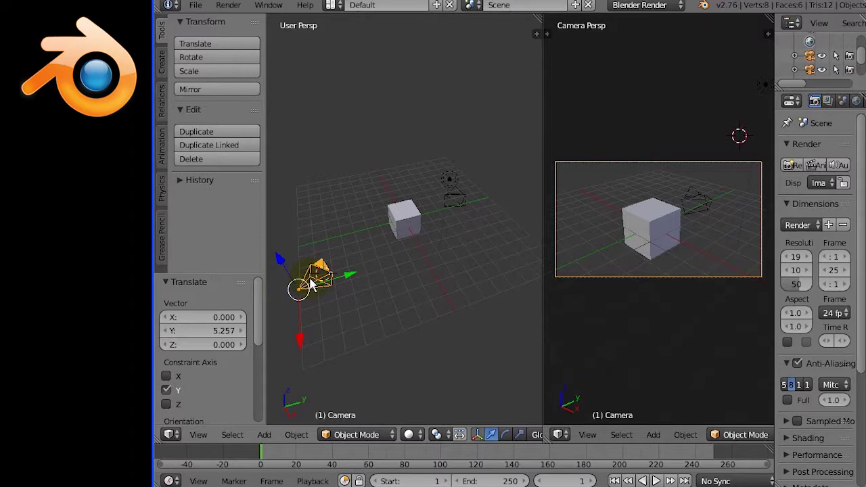
right_click(519, 206)
drag(775, 108, 710, 111)
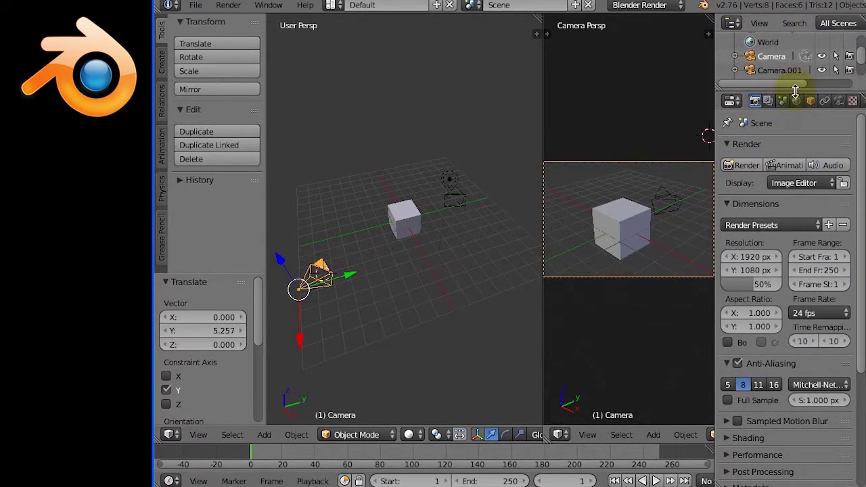
- Enlarge the Outliner and rename the first camera to Camera1
drag(796, 90, 806, 181)
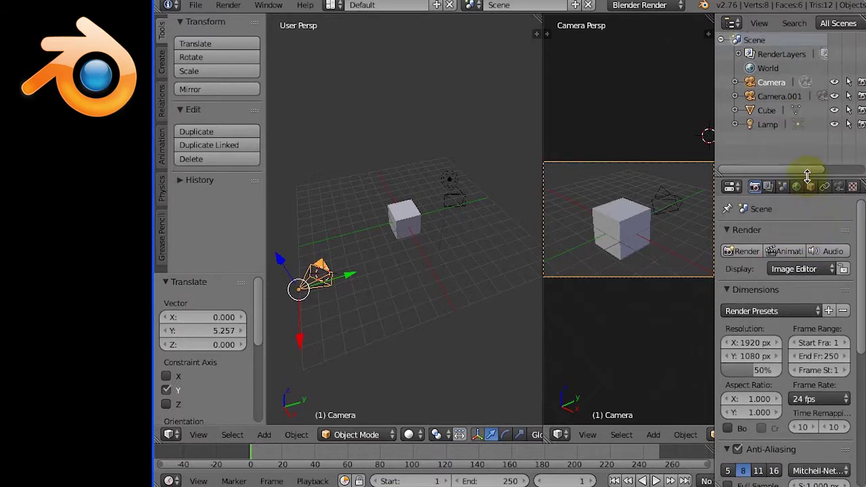
click(784, 83)
right_click(783, 84)
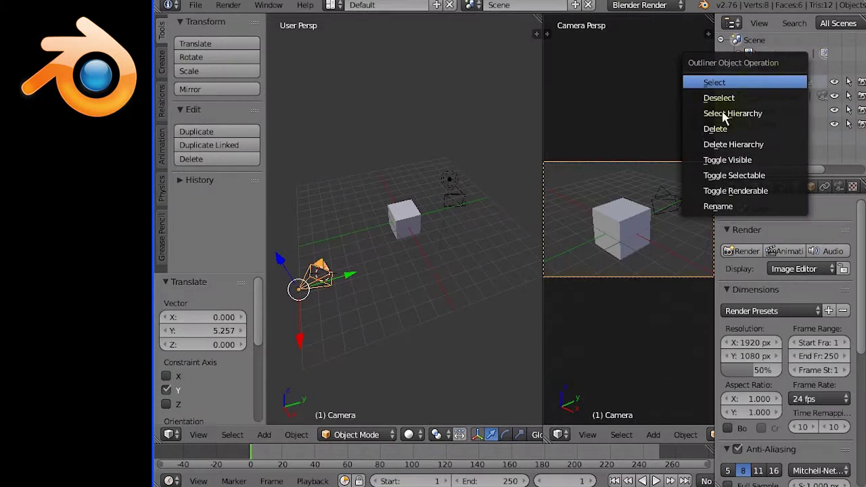
click(719, 208)
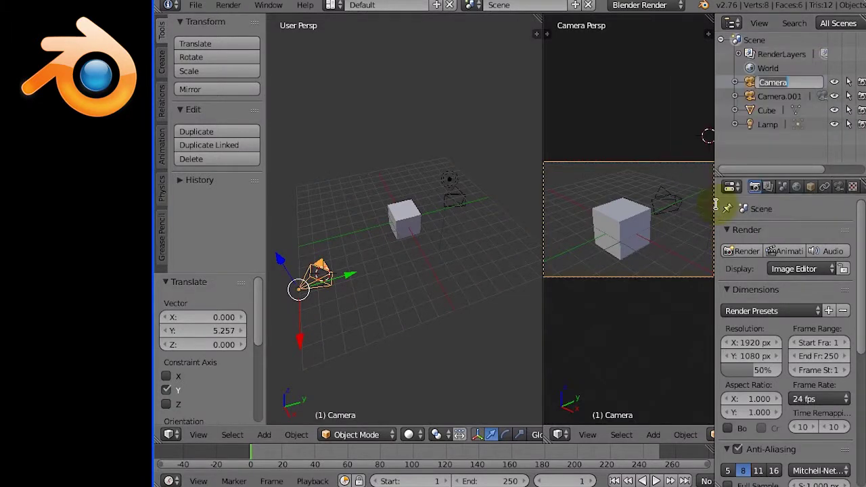
key(End)
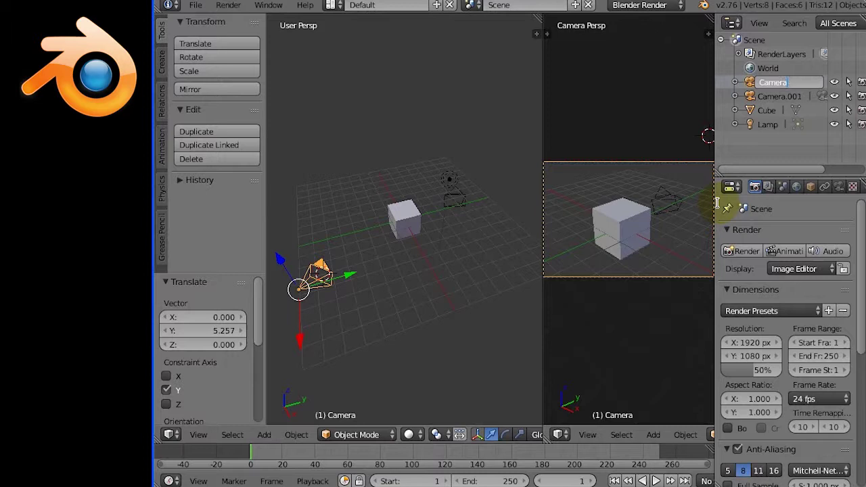
text(1)
key(Return)
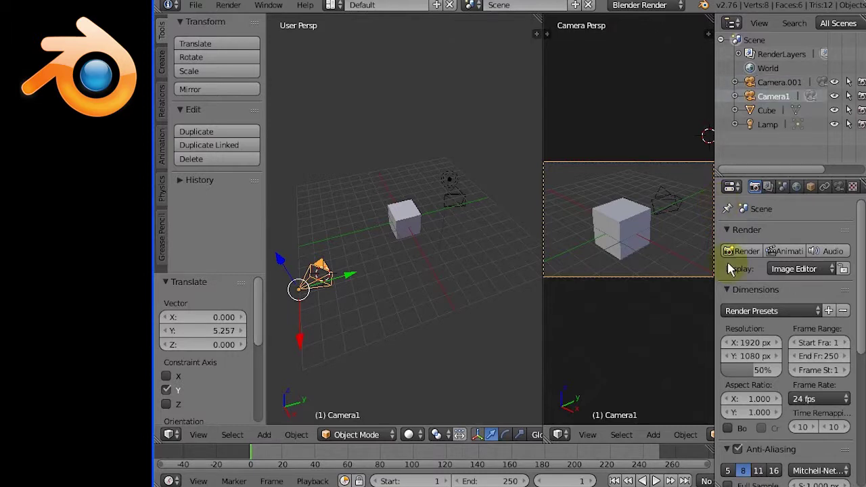
- Select Camera.001 and rename it to Camera2
right_click(458, 203)
right_click(455, 206)
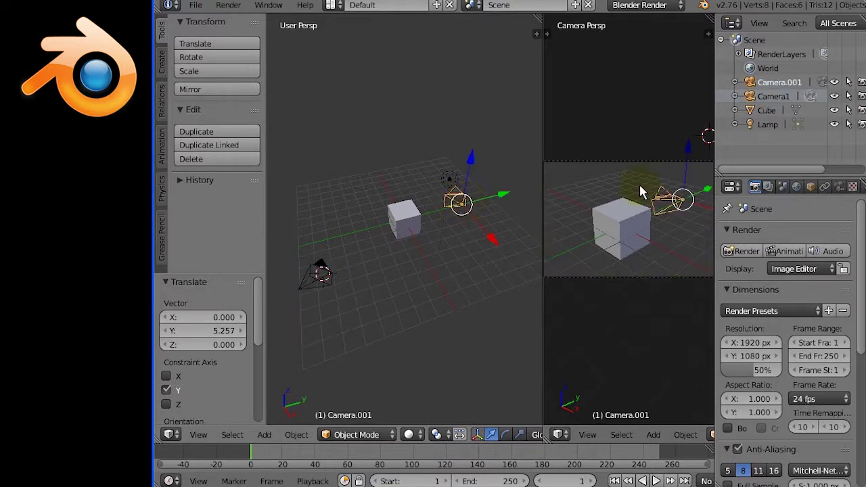
right_click(780, 81)
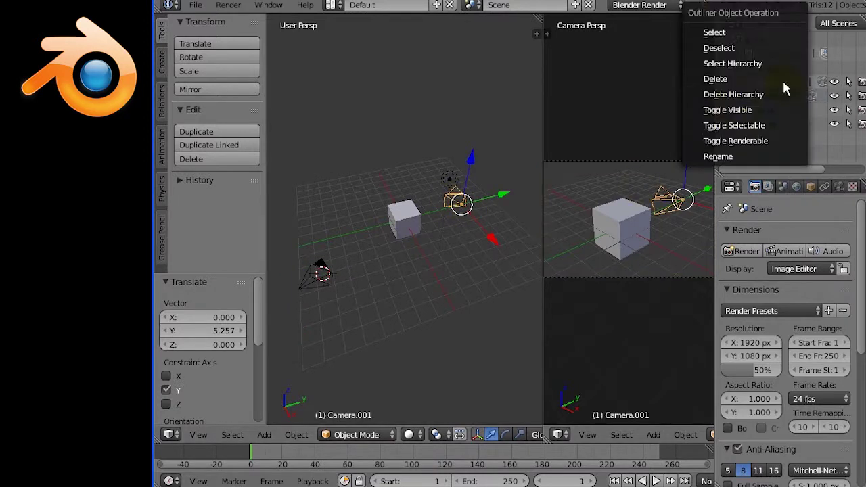
click(718, 156)
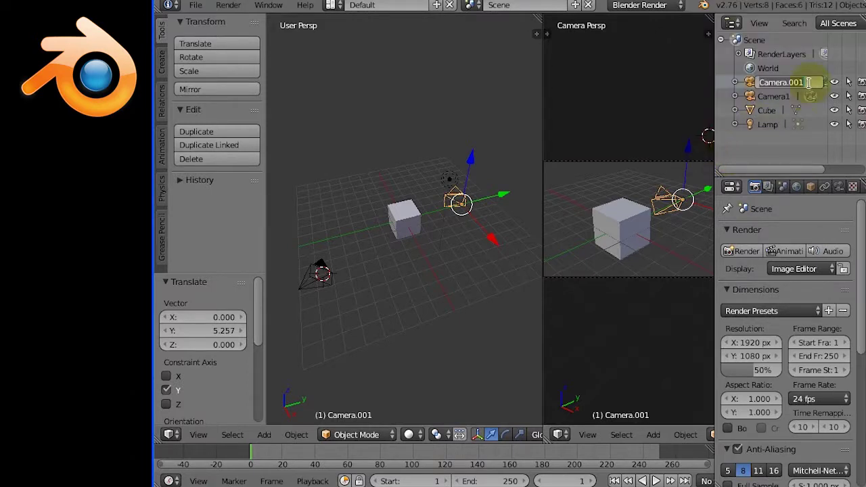
double_click(809, 80)
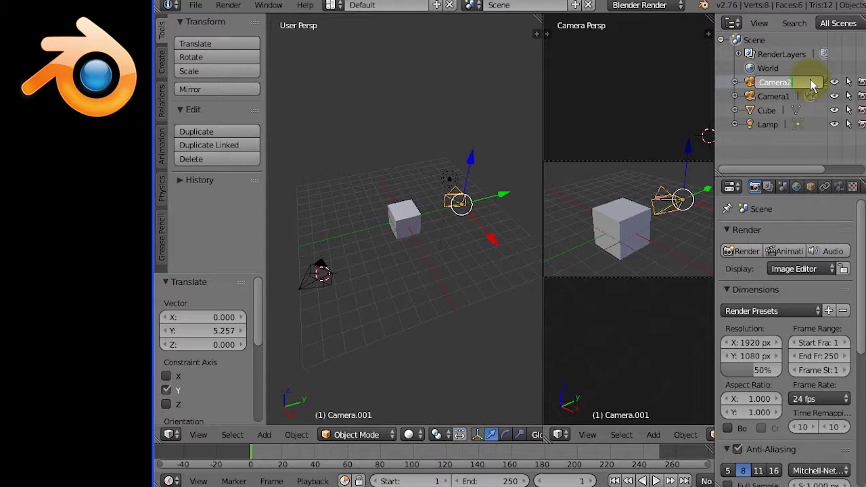
key(Return)
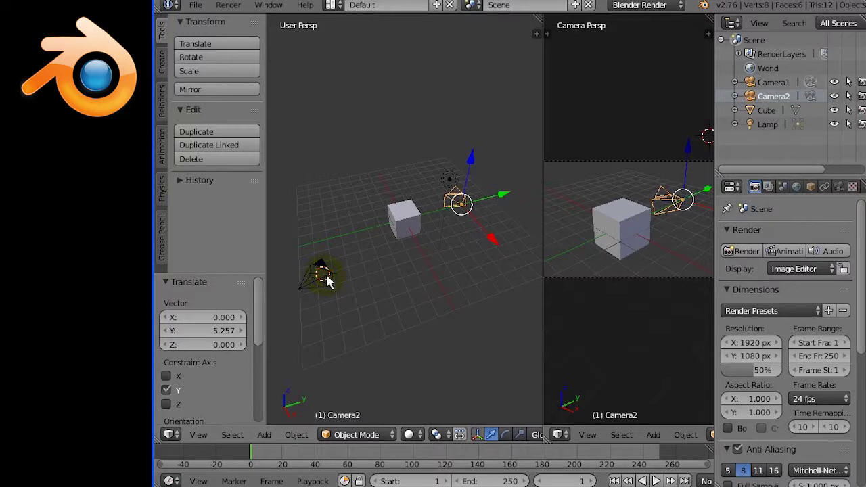
- Switch between Camera1 and Camera2, orbit around the cube, and end with Camera1 selected
right_click(326, 283)
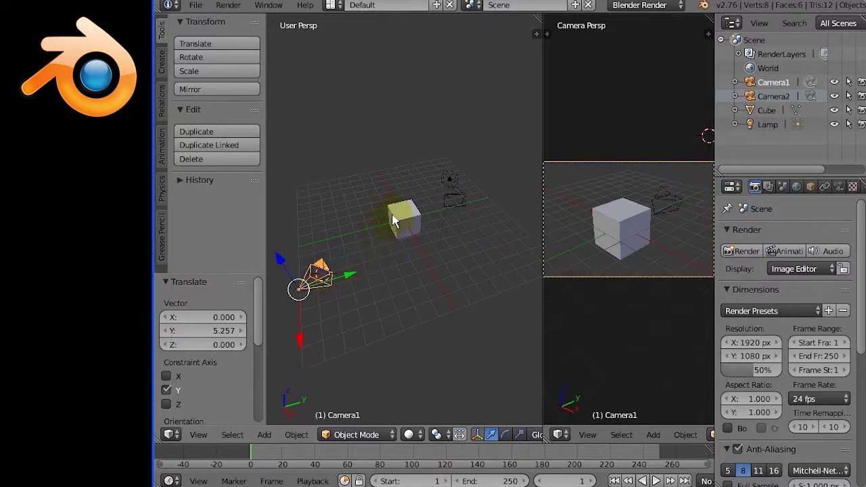
right_click(458, 203)
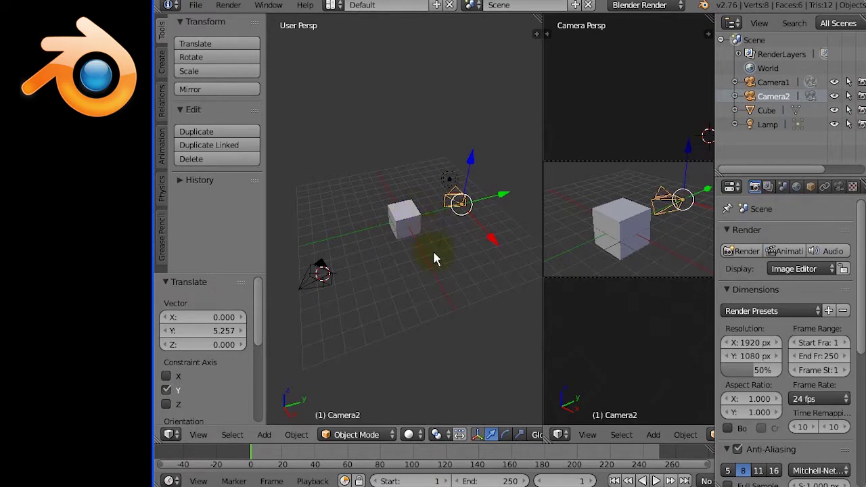
middle_drag(415, 252, 357, 238)
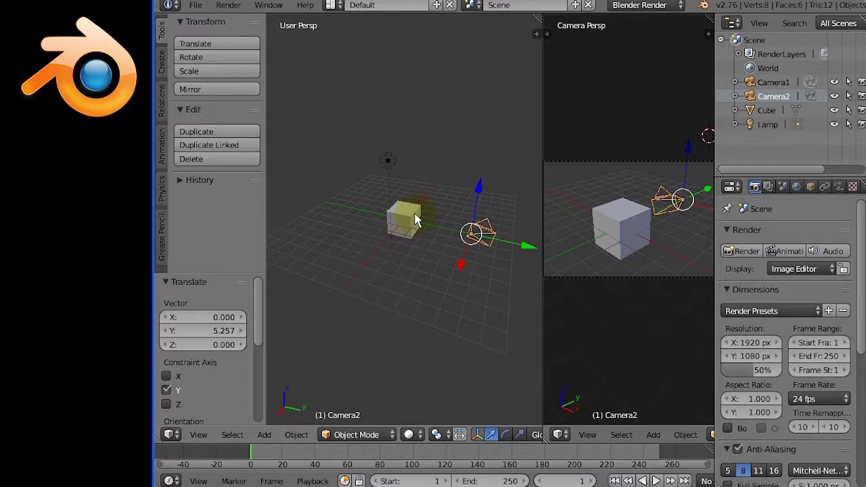
middle_drag(393, 251, 468, 258)
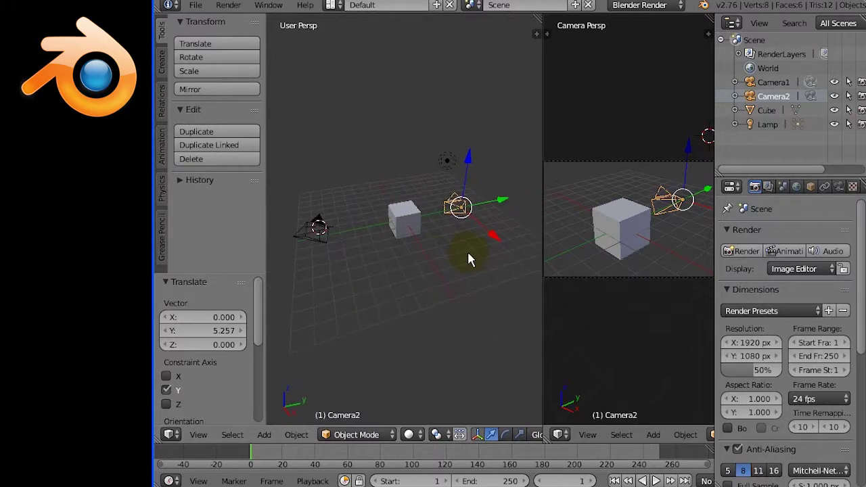
right_click(306, 238)
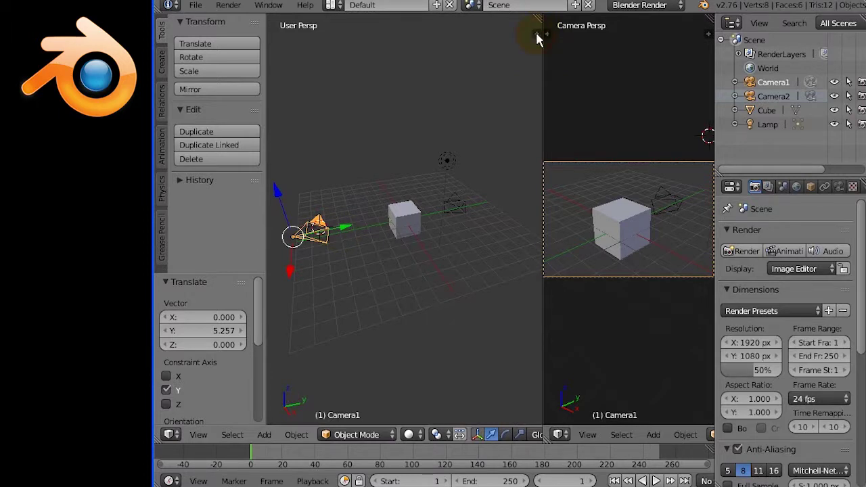
- Use the N sidebar to place Camera1 at X 0, Z 0 with rotation 90°, 0°, 0°
key(n)
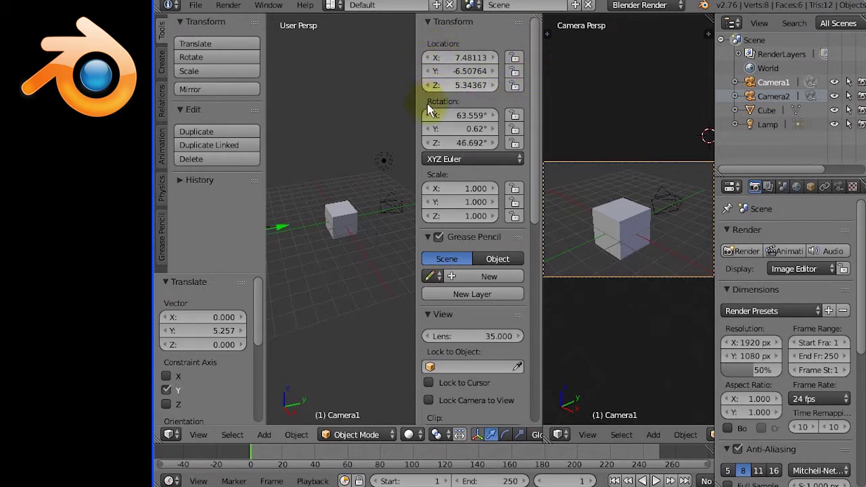
scroll(326, 221, down, 2)
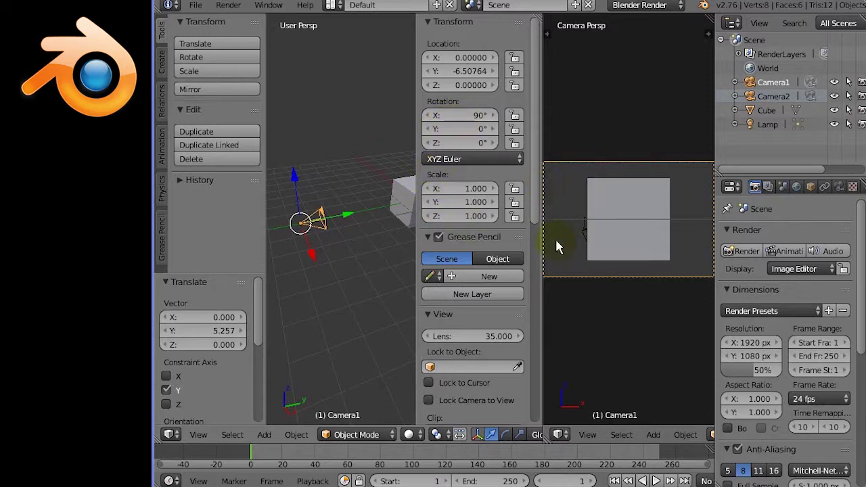
- Pull Camera1 back along Y to about -7.86, then zoom out and re-angle the view
click(345, 217)
drag(345, 218, 340, 217)
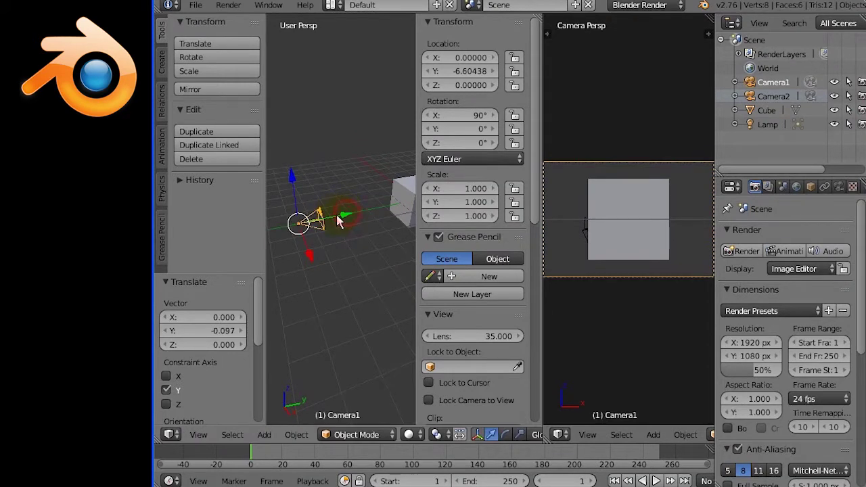
mouse_move(329, 221)
mouse_down()
mouse_move(348, 217)
mouse_move(323, 224)
mouse_up()
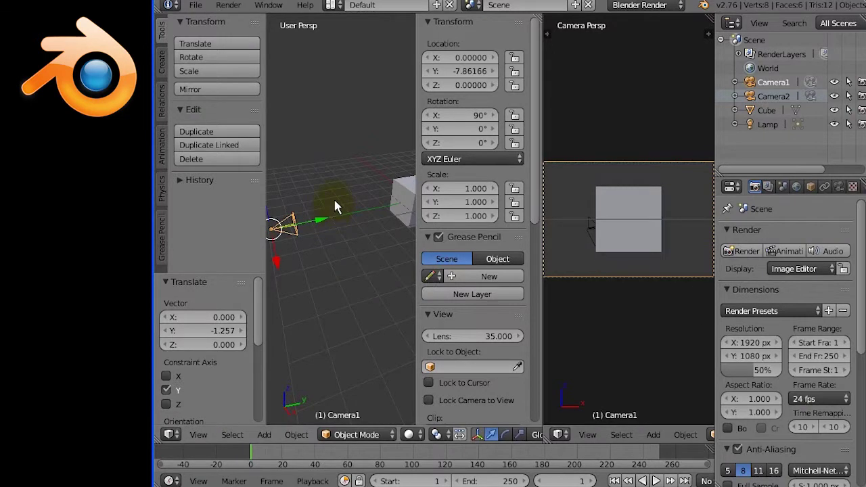
scroll(340, 179, down, 1)
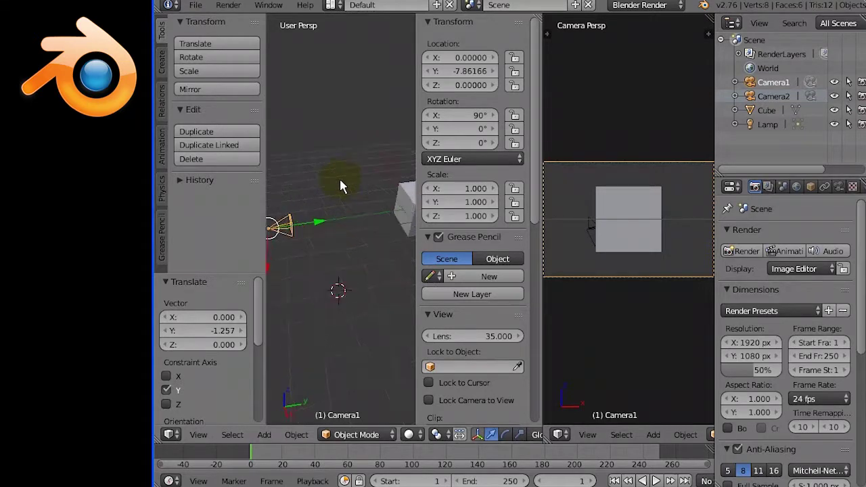
scroll(340, 179, down, 3)
mouse_move(340, 178)
middle_down()
mouse_move(360, 189)
mouse_move(332, 174)
mouse_move(352, 214)
mouse_move(326, 178)
mouse_move(350, 224)
mouse_move(323, 193)
mouse_move(329, 180)
middle_up()
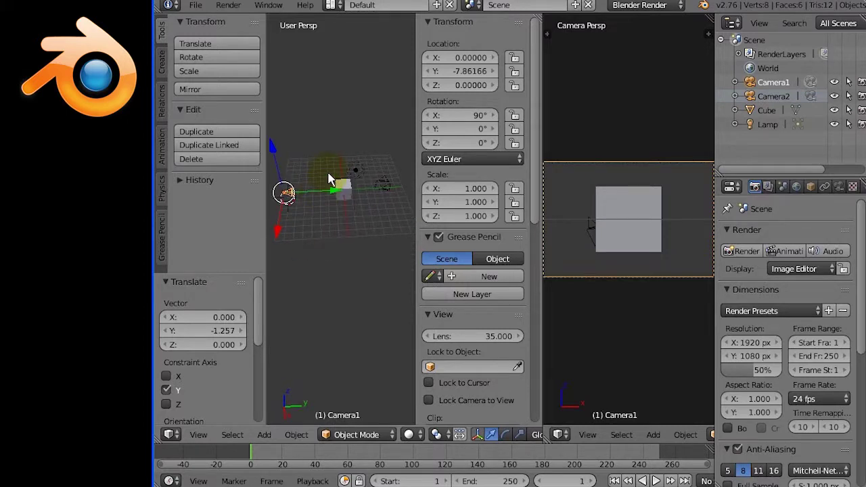
- Select Camera2 and set its X, Z and Y rotation to 0°
right_click(329, 180)
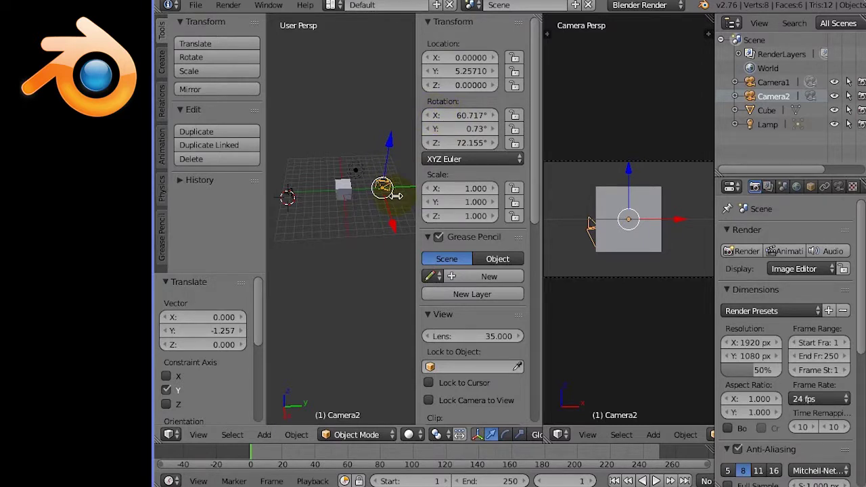
click(459, 118)
text(0)
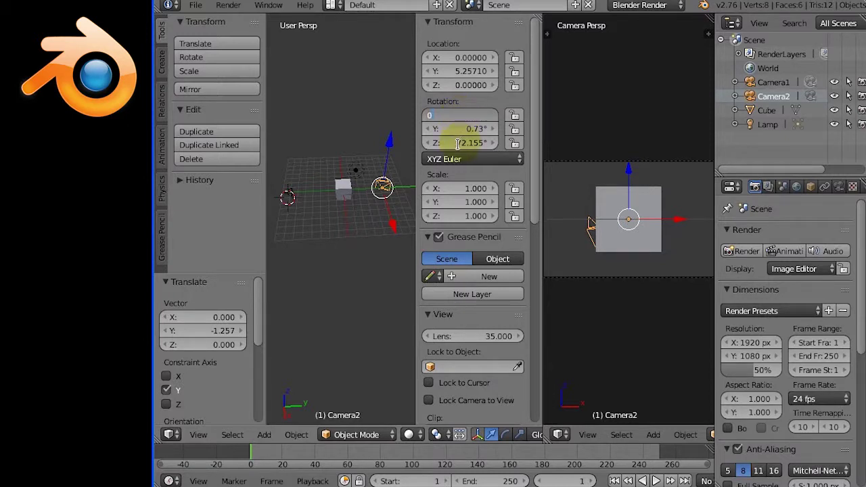
key(Return)
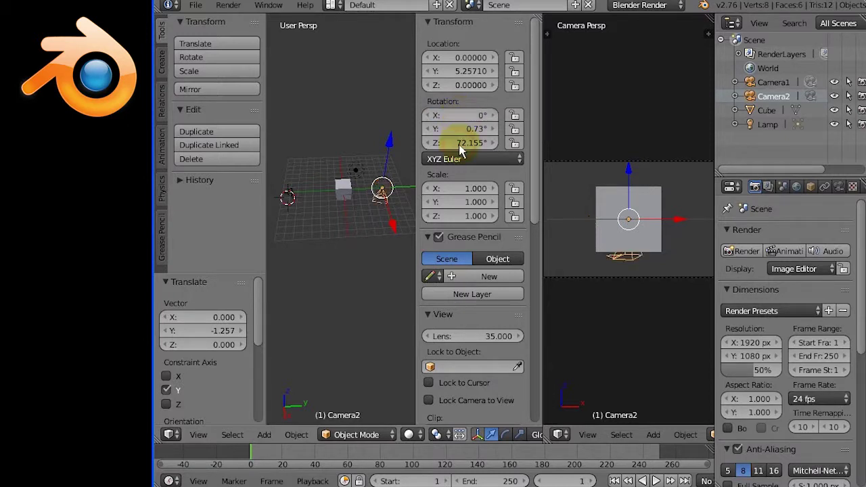
click(465, 143)
text(0)
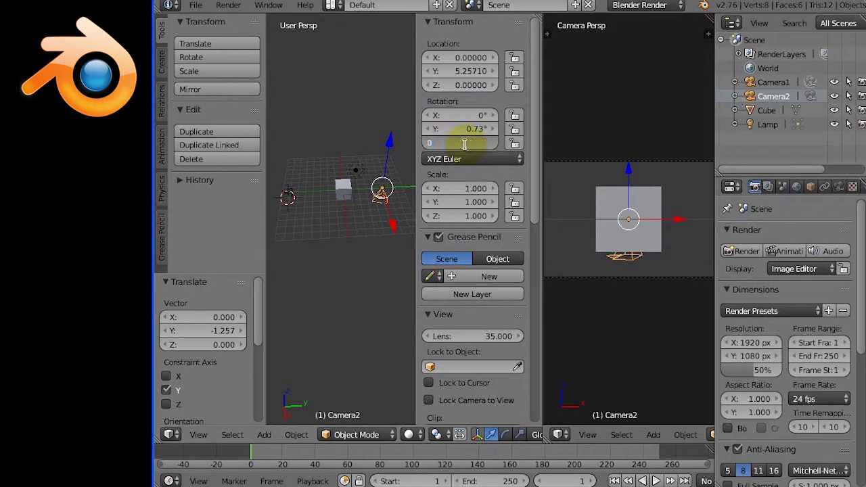
key(Return)
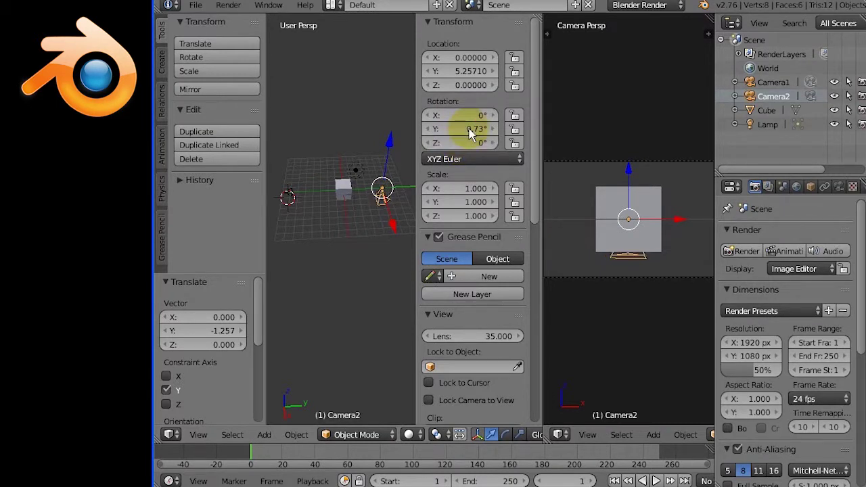
click(467, 129)
text(0)
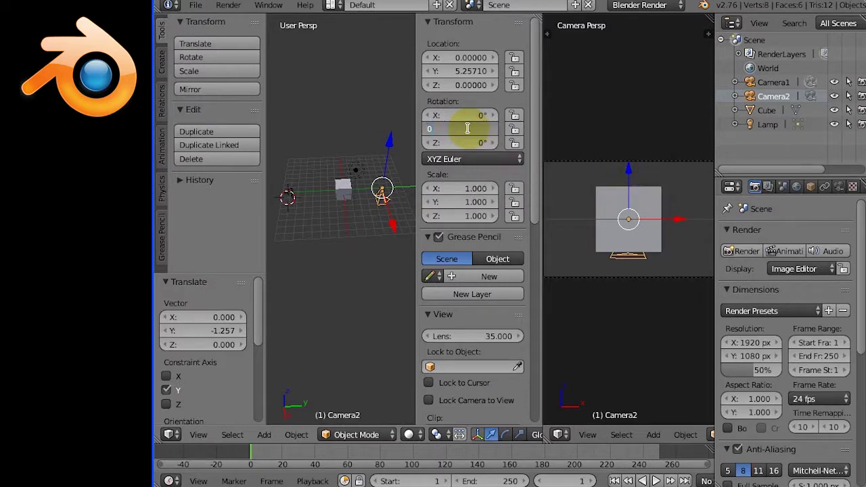
key(Return)
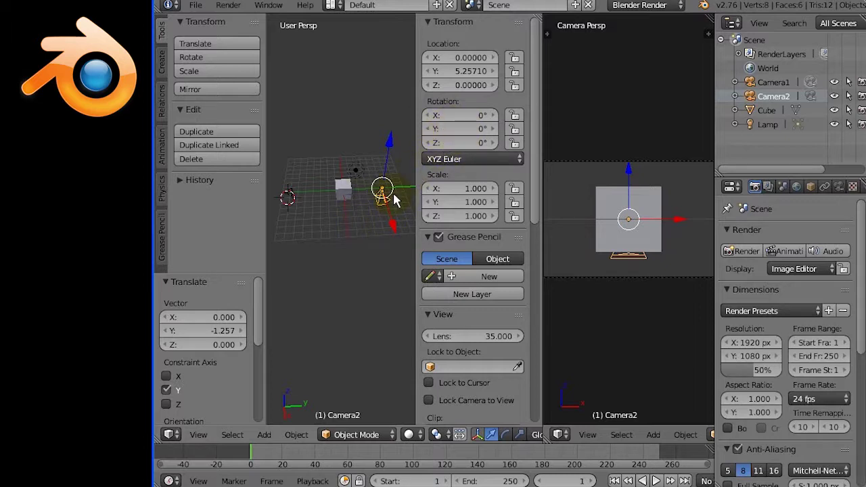
- Set Camera2's X rotation to 90°, then to 270°
click(479, 115)
text(9)
key(Return)
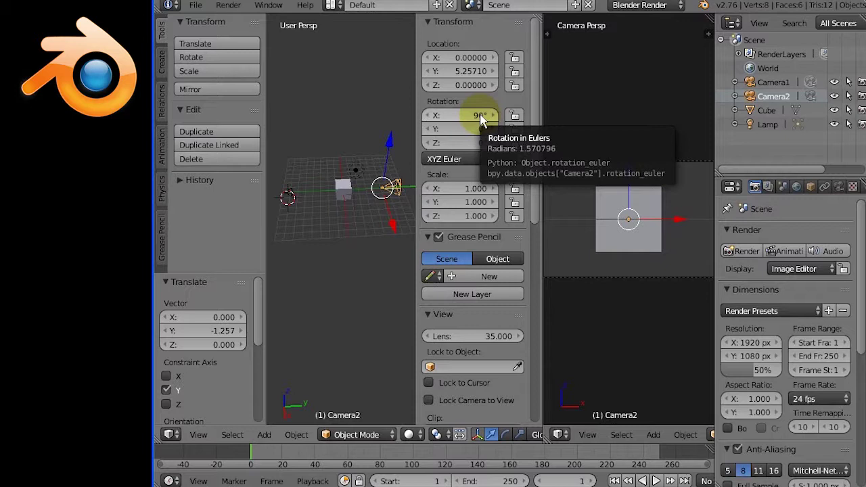
click(481, 118)
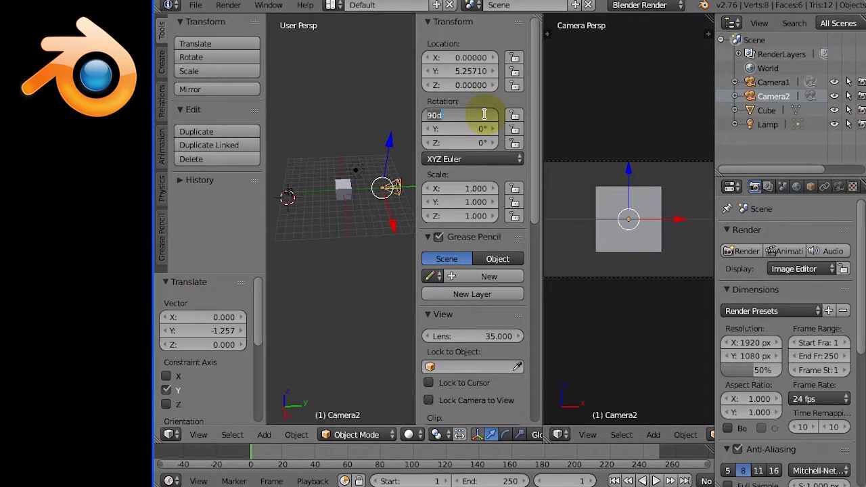
text(270)
key(Return)
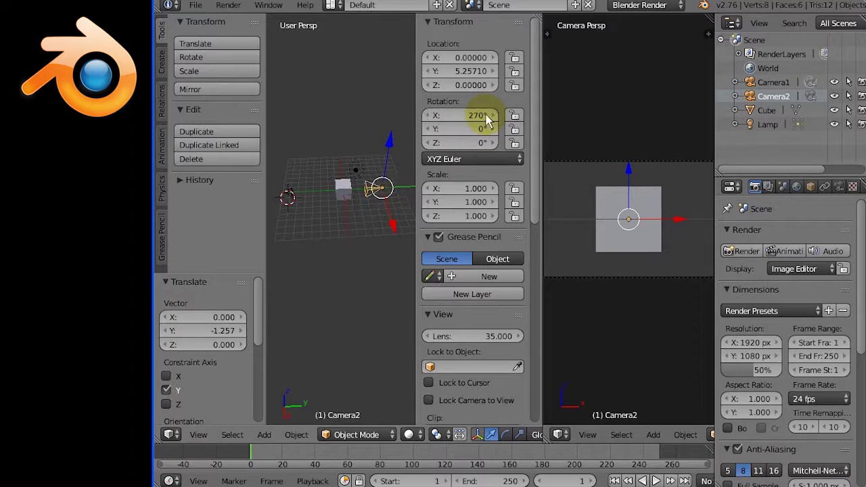
- Set Camera2's Y rotation to 180° and begin moving it further out along Y
mouse_move(368, 218)
middle_down()
mouse_move(362, 209)
mouse_move(387, 205)
middle_up()
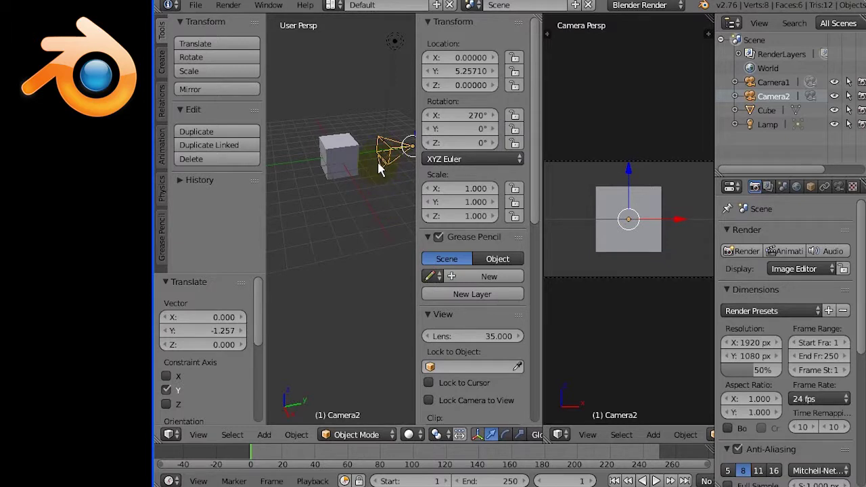
scroll(360, 208, down, 4)
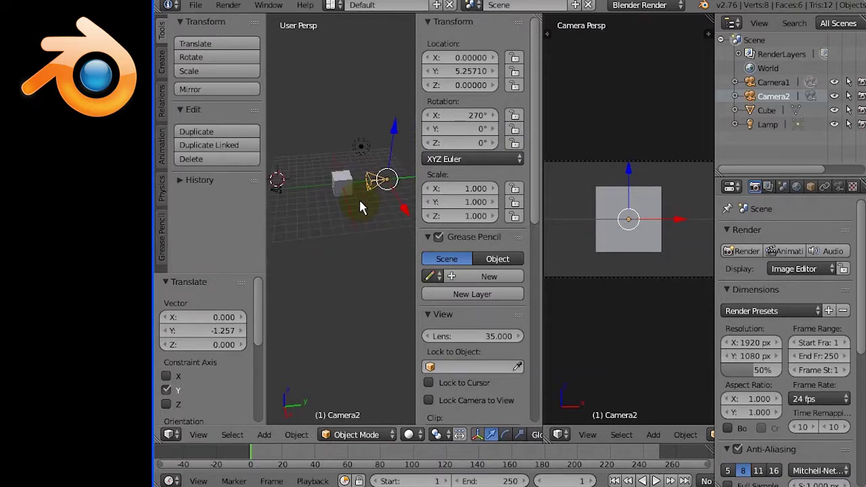
middle_drag(357, 205, 396, 188)
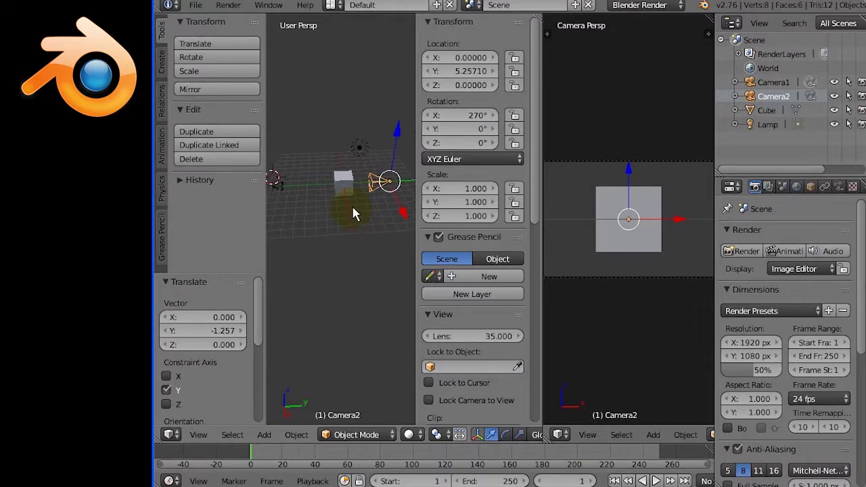
click(468, 130)
text(9)
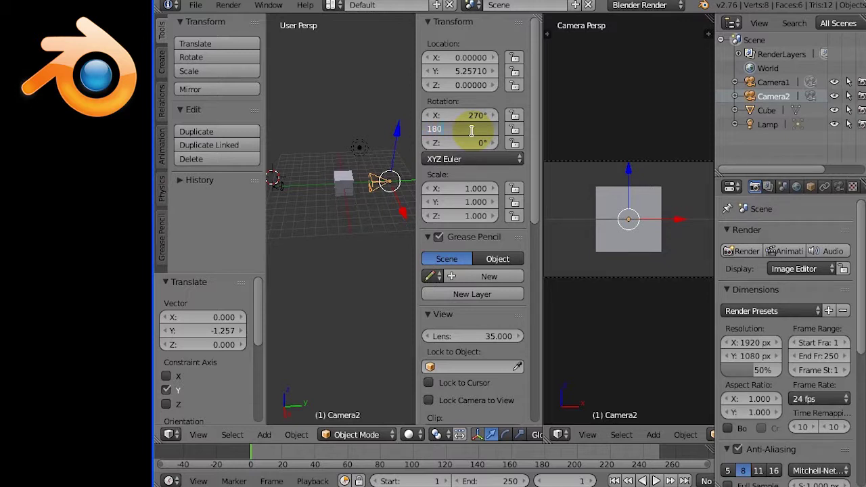
key(Return)
middle_drag(350, 205, 381, 191)
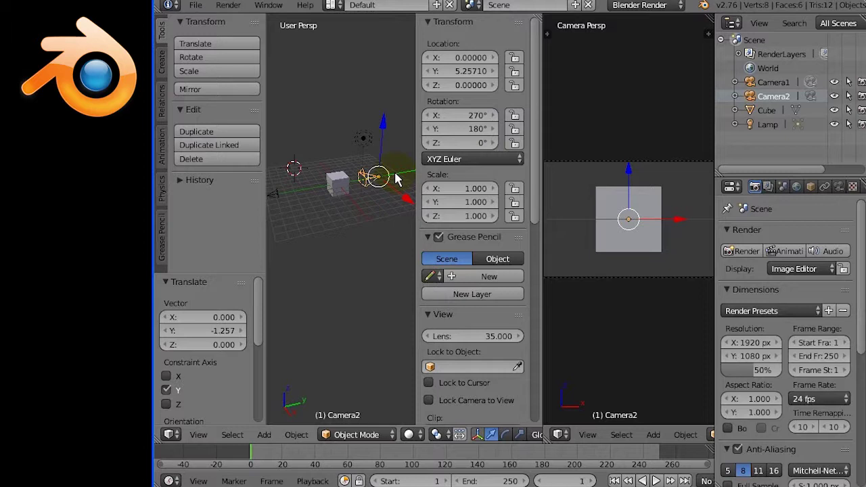
key(g)
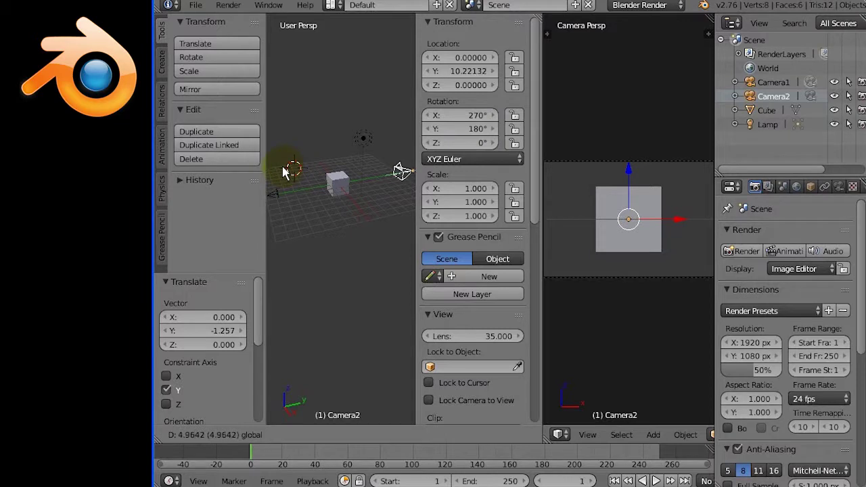
- Nudge Camera1 slightly along the Y axis
click(284, 172)
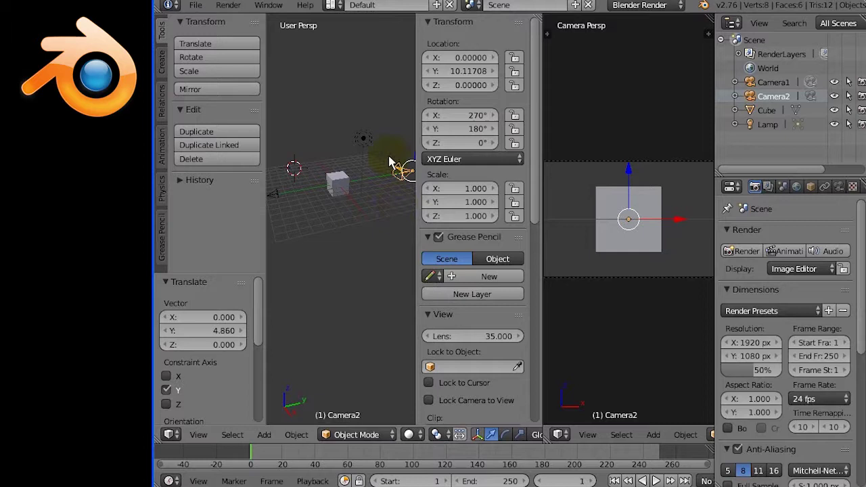
right_drag(273, 193, 321, 196)
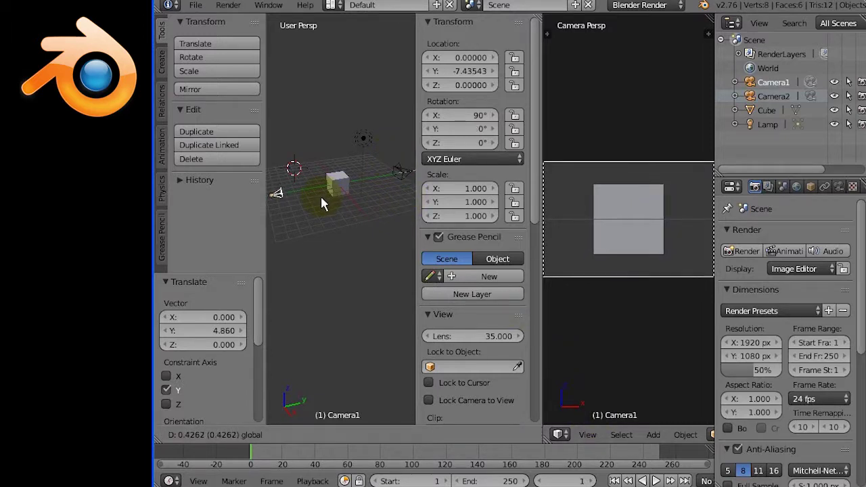
click(393, 174)
- Make Camera2 the active scene camera via View > Cameras > Set Active Object as Camera
right_click(400, 173)
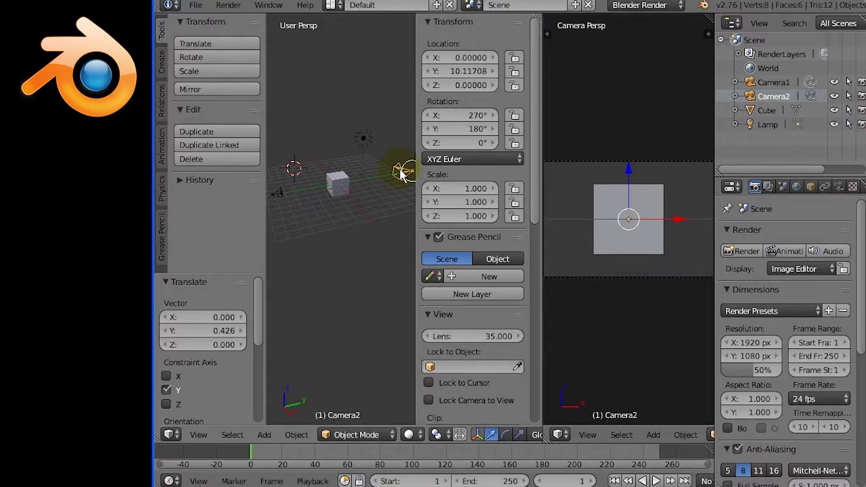
click(586, 437)
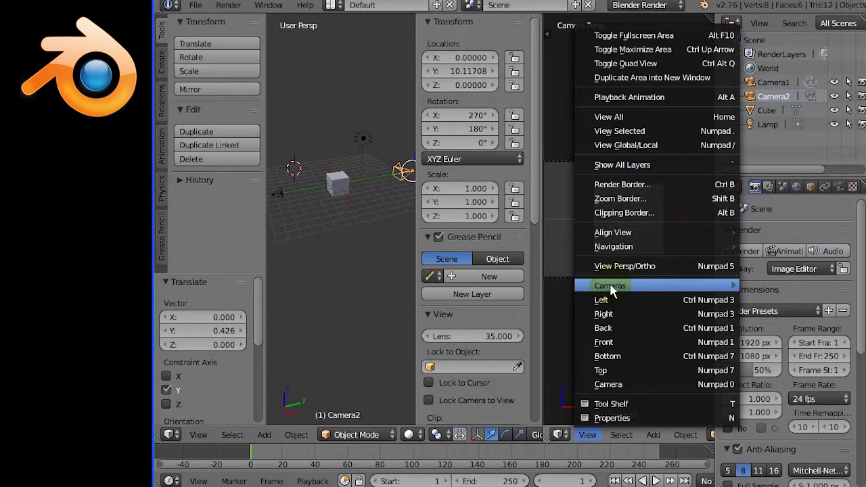
mouse_move(610, 286)
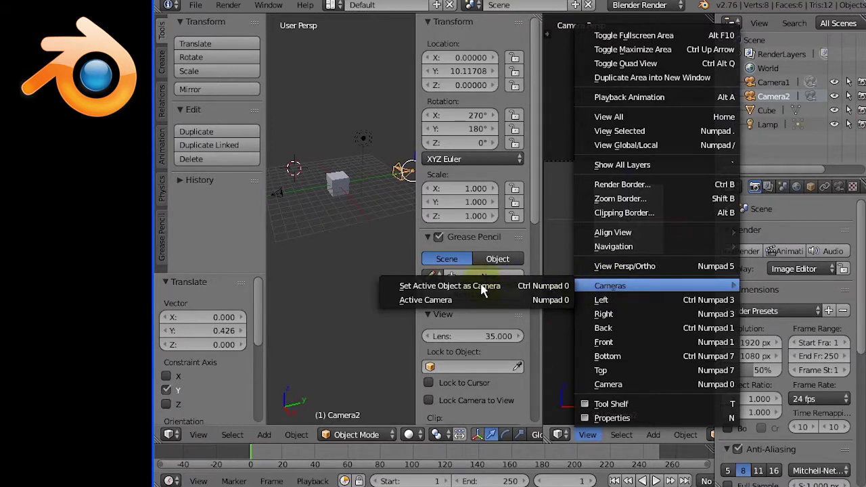
click(468, 292)
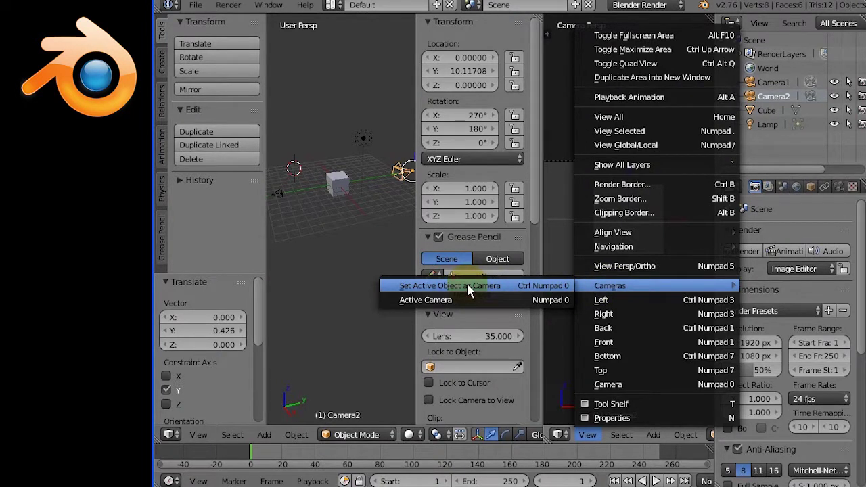
click(472, 289)
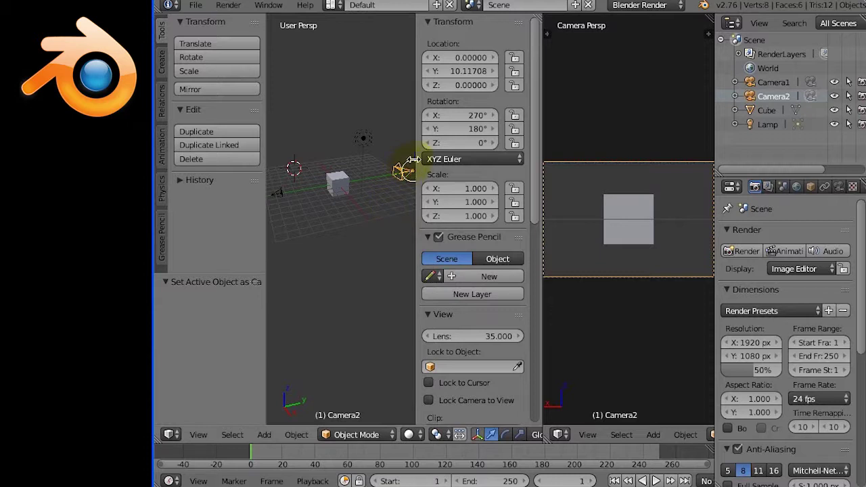
- Move Camera2 about 0.3 further along Y to roughly Y 10.418
drag(415, 159, 478, 172)
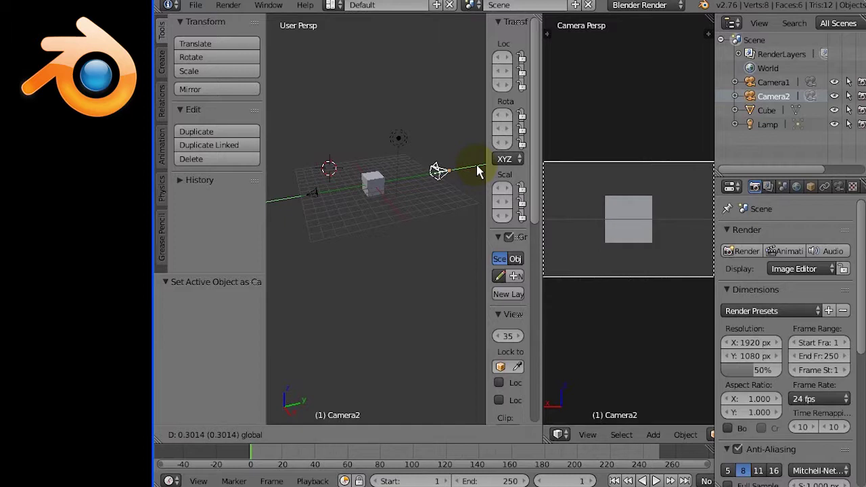
drag(478, 172, 477, 171)
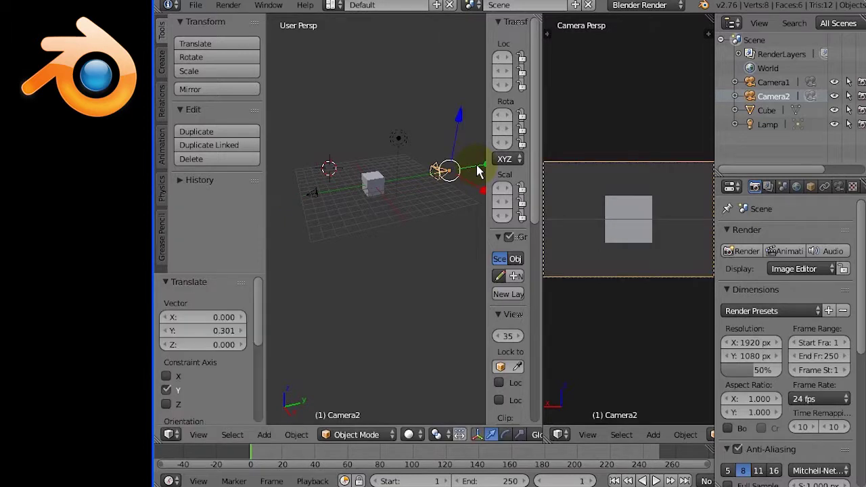
scroll(394, 211, up, 2)
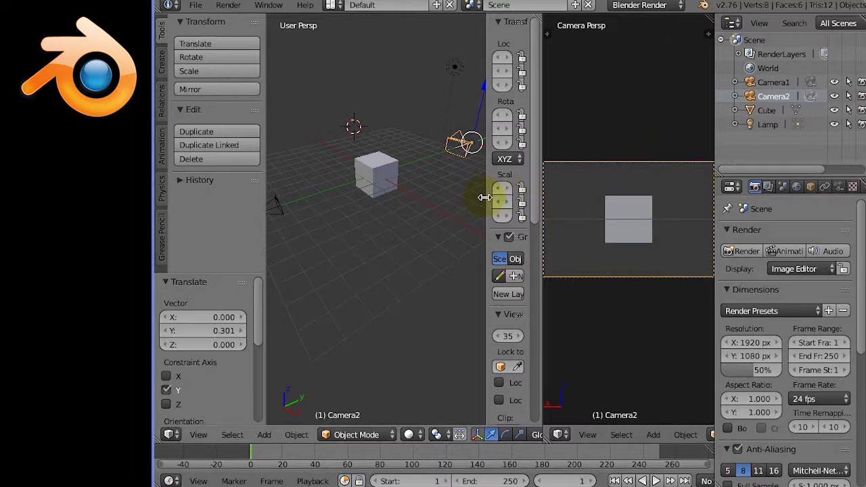
click(479, 199)
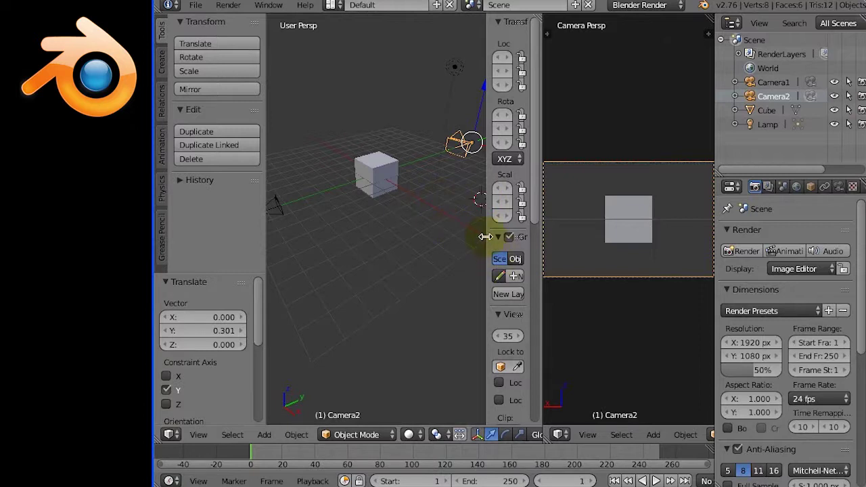
drag(470, 236, 419, 237)
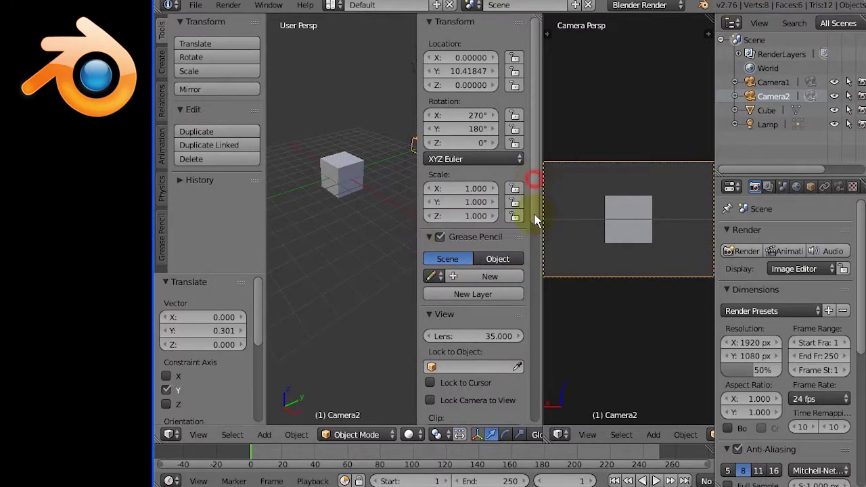
- Set the 3D cursor location to X 0, Y 0, Z 0 in the sidebar
drag(535, 220, 535, 353)
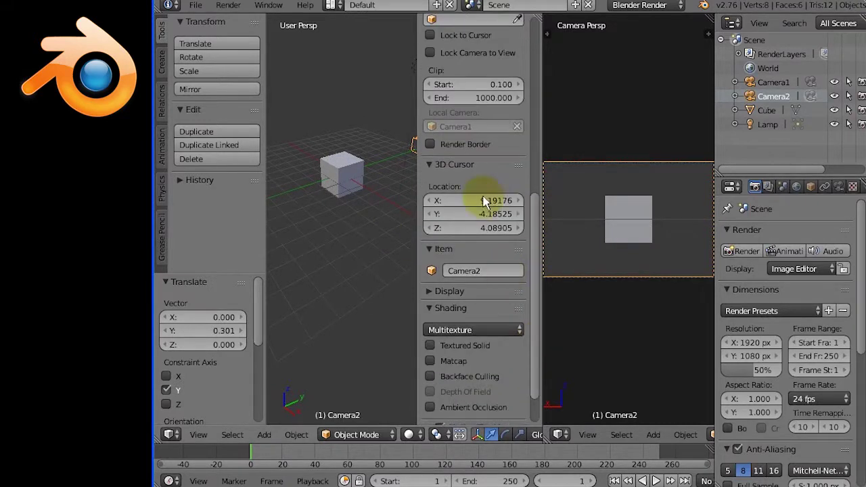
click(483, 200)
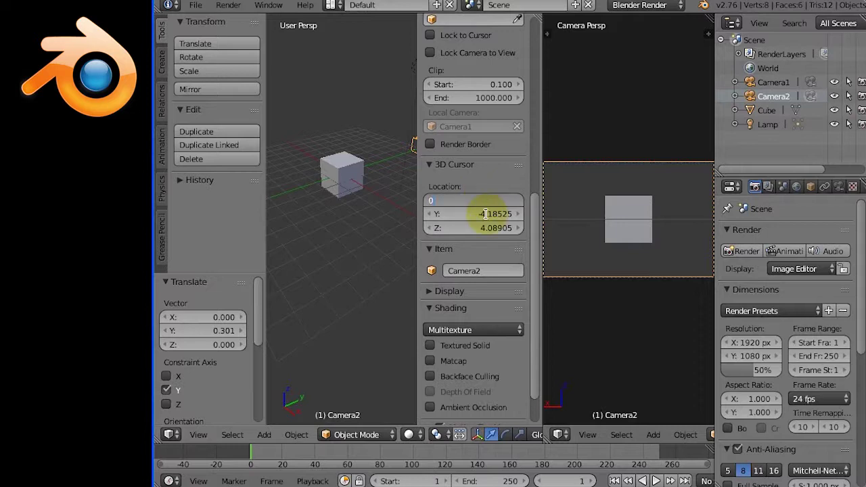
text(0)
key(Return)
click(486, 214)
text(0)
key(Return)
click(492, 228)
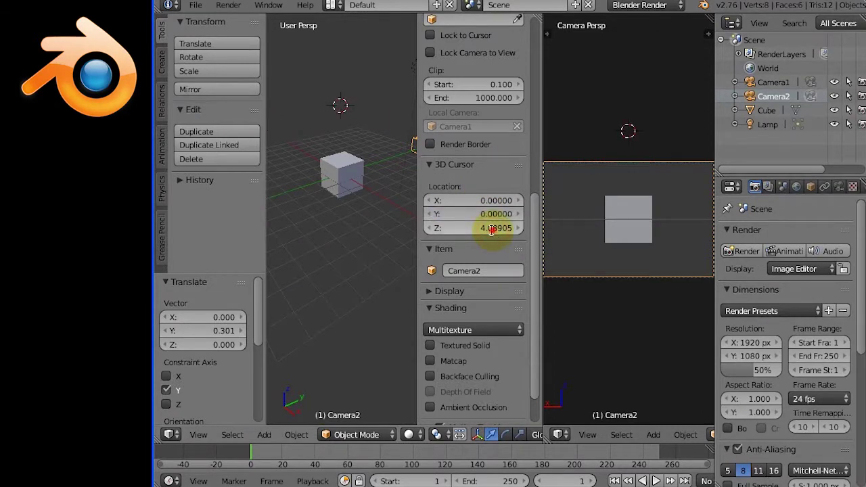
text(0)
key(Return)
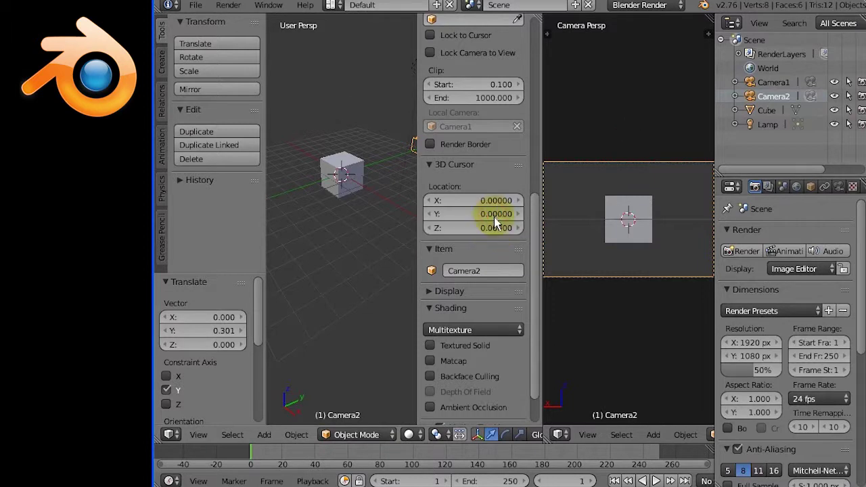
click(271, 436)
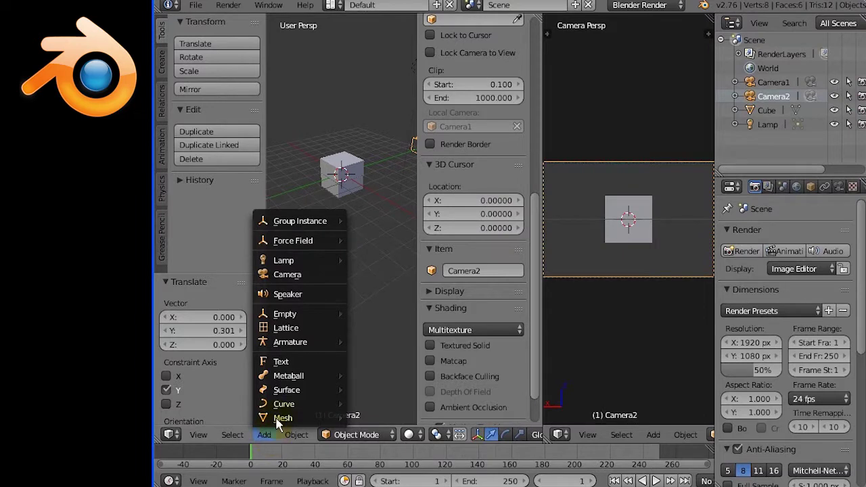
mouse_move(283, 418)
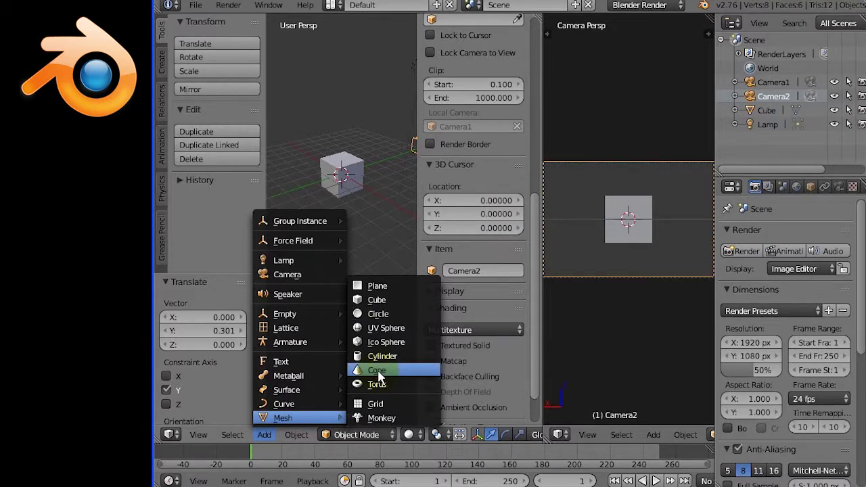
- Add a cone at the cursor and move it -2.415 along Y, then select Camera1
click(377, 372)
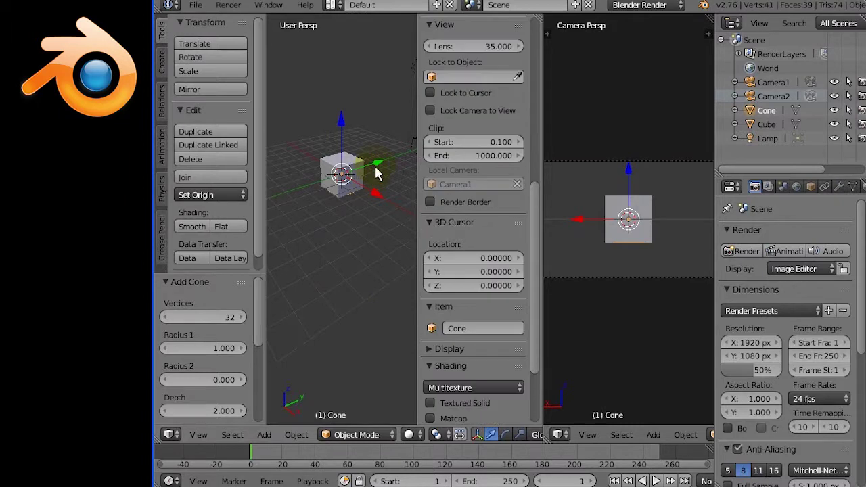
drag(366, 169, 341, 175)
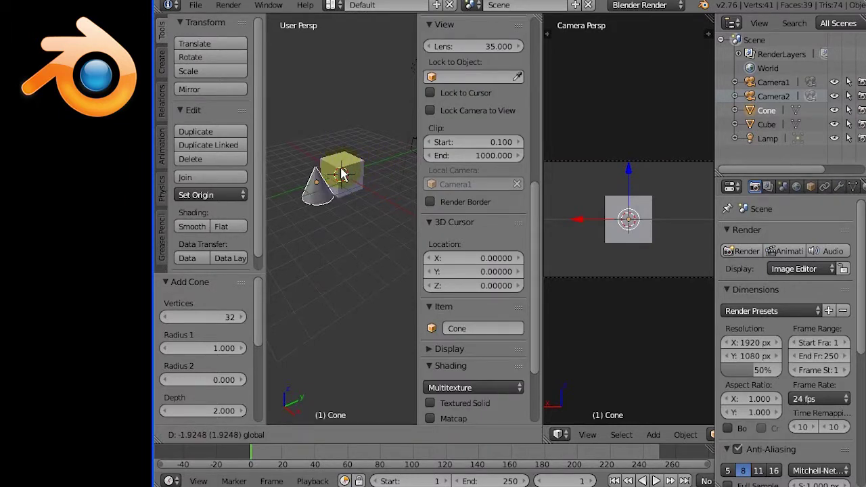
click(665, 180)
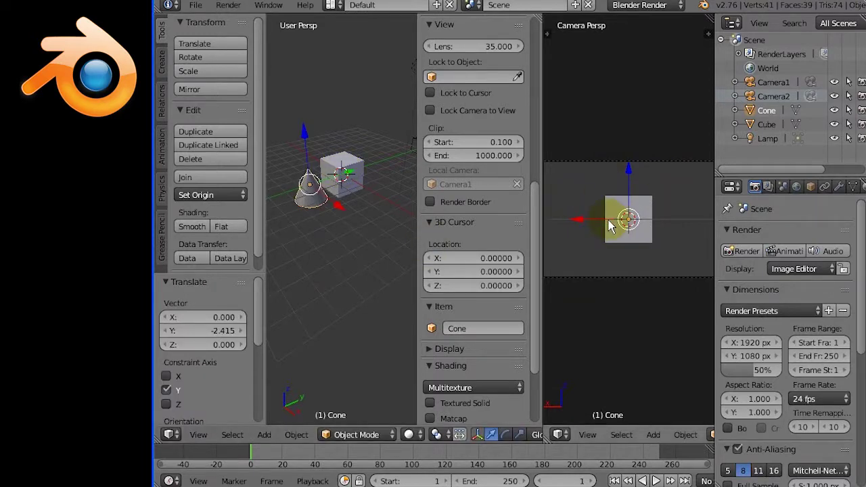
mouse_move(315, 304)
middle_down()
mouse_move(366, 276)
mouse_move(381, 313)
mouse_move(369, 318)
mouse_move(303, 232)
middle_up()
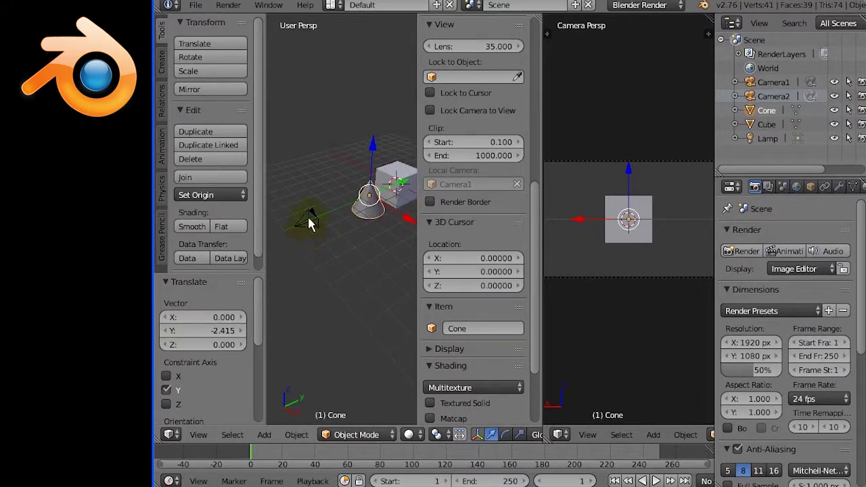
right_click(309, 216)
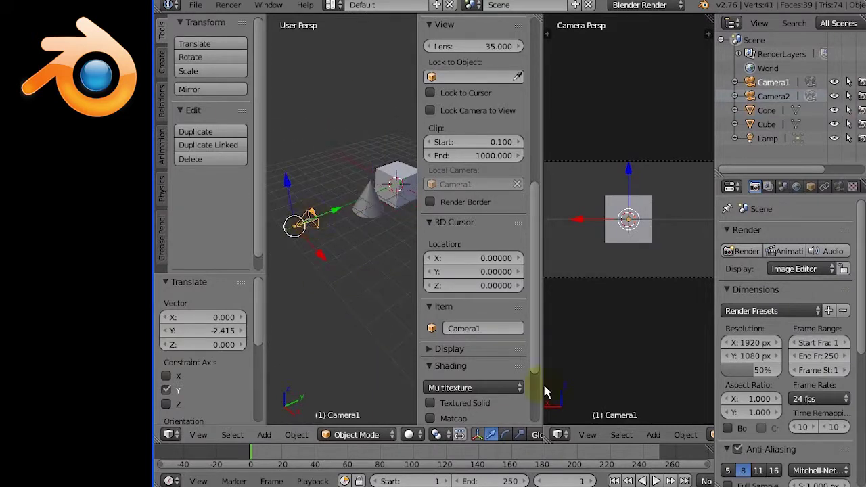
- Set Camera1 as the active scene camera and enable Render Border
scroll(539, 396, down, 3)
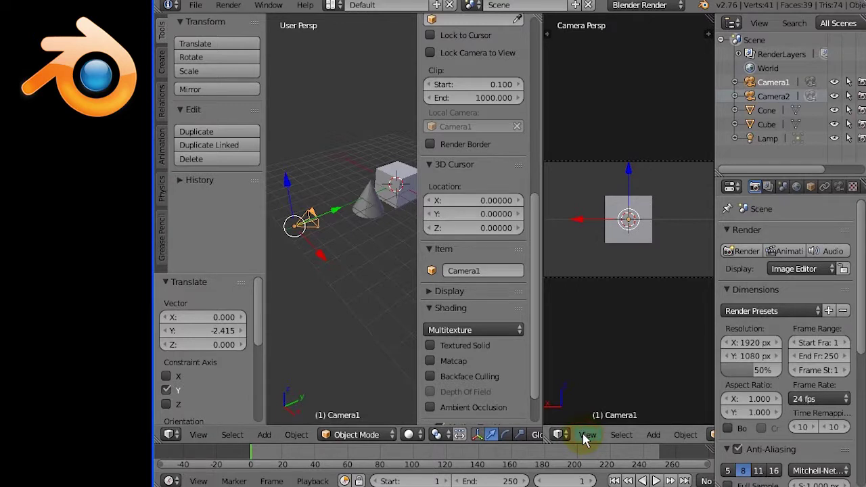
click(584, 436)
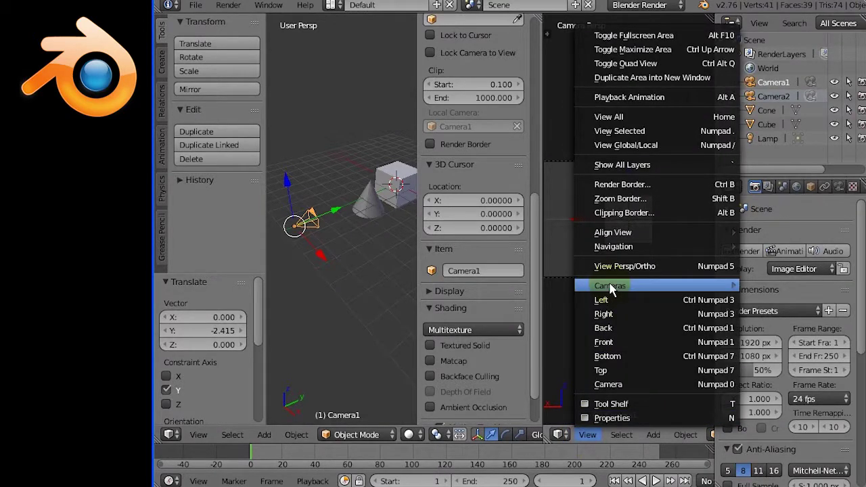
mouse_move(610, 286)
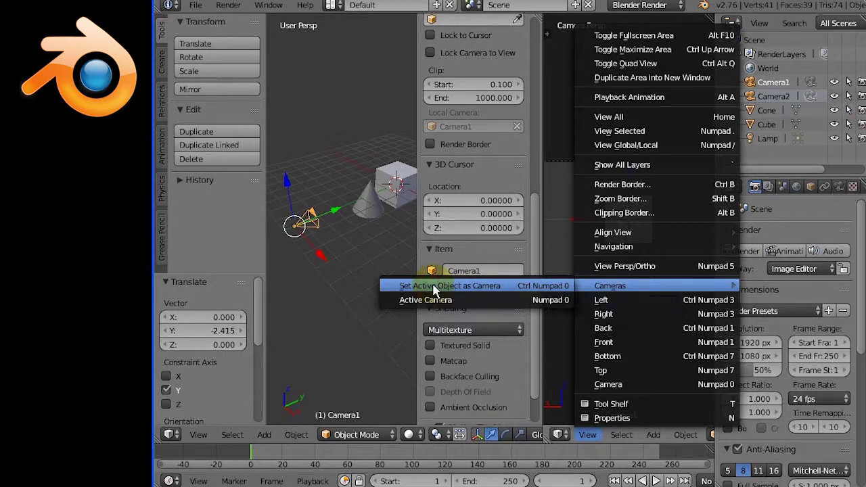
click(433, 287)
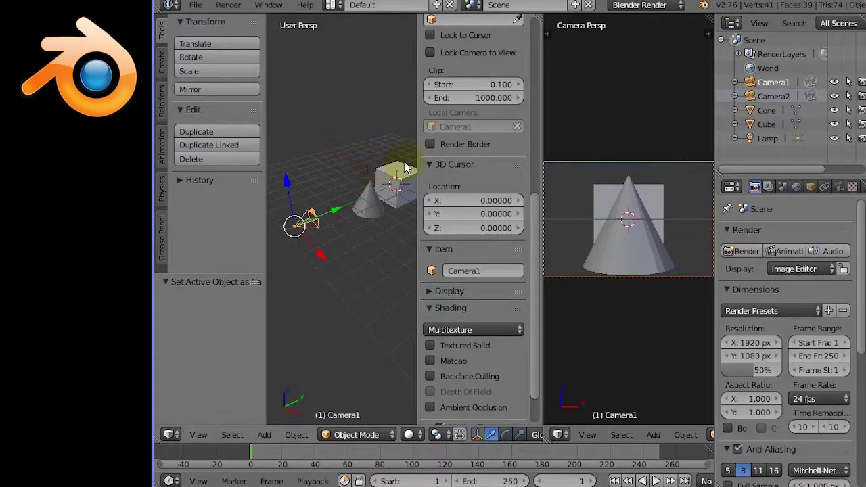
click(493, 145)
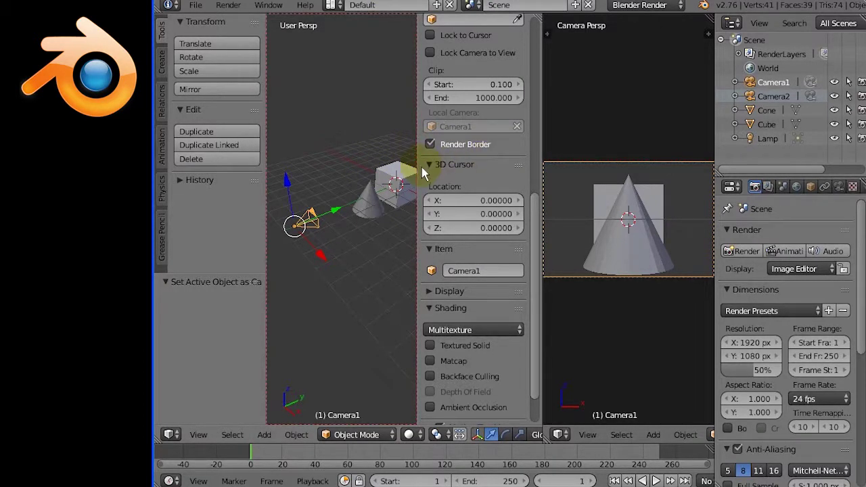
- Pull Camera1 back along Y, enlarge the timeline, and play the animation with Alt+A
drag(418, 173, 492, 179)
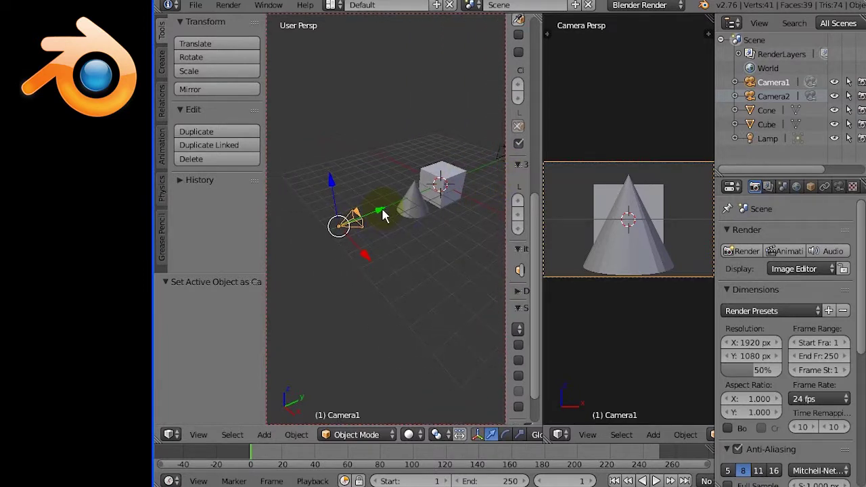
mouse_move(365, 217)
mouse_down()
mouse_move(325, 235)
mouse_move(325, 243)
mouse_up()
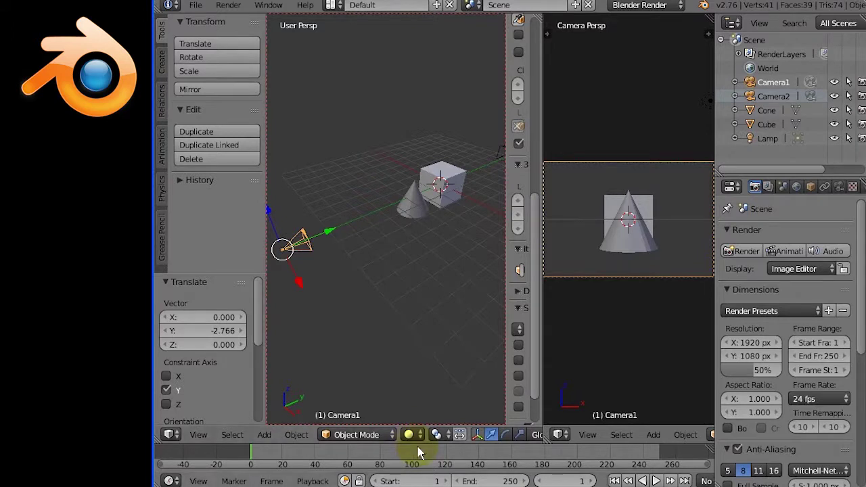
click(421, 440)
mouse_move(421, 440)
mouse_down()
mouse_move(438, 327)
mouse_move(438, 369)
mouse_up()
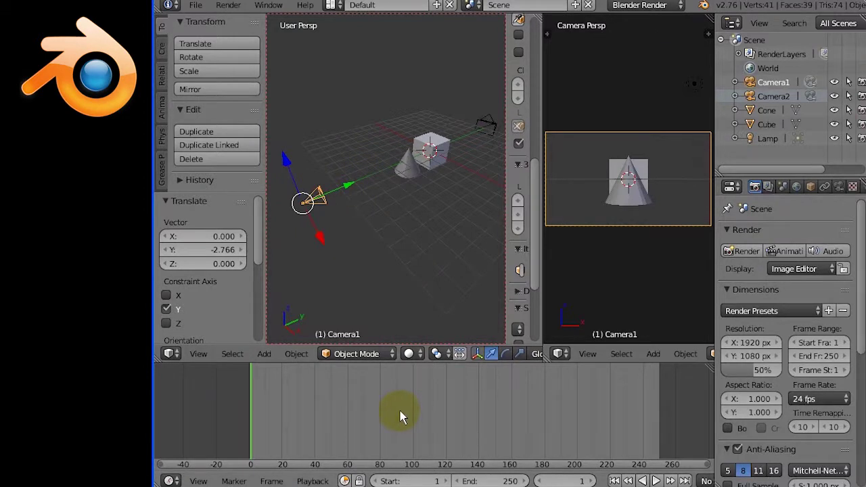
click(304, 399)
key(alt+a)
key(alt+a)
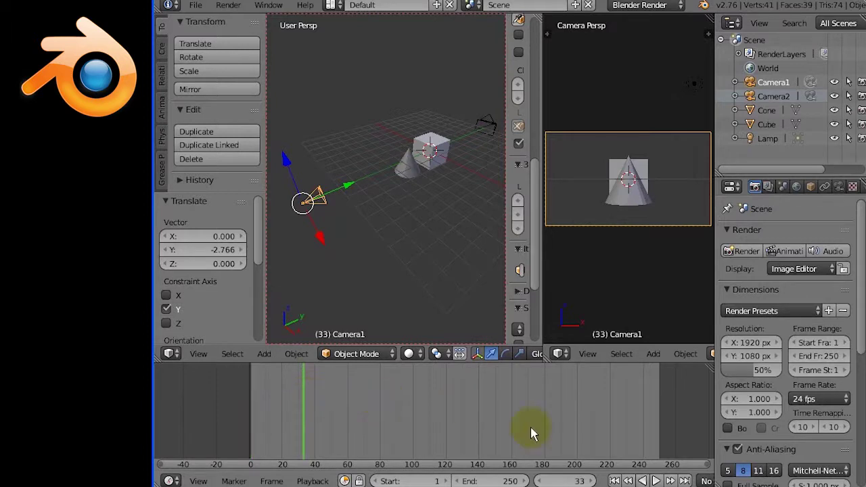
- Go to frame 2 with Camera1's transform values shown and call up the Insert Keyframe menu
click(615, 481)
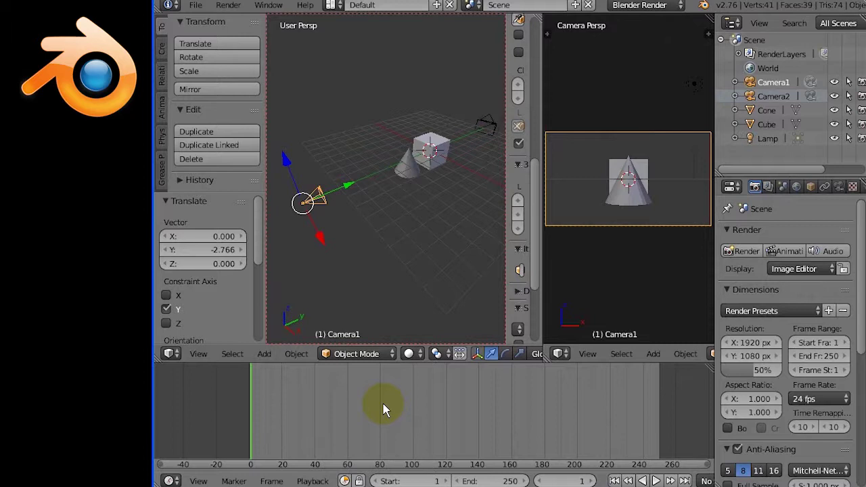
key(n)
key(Right)
key(i)
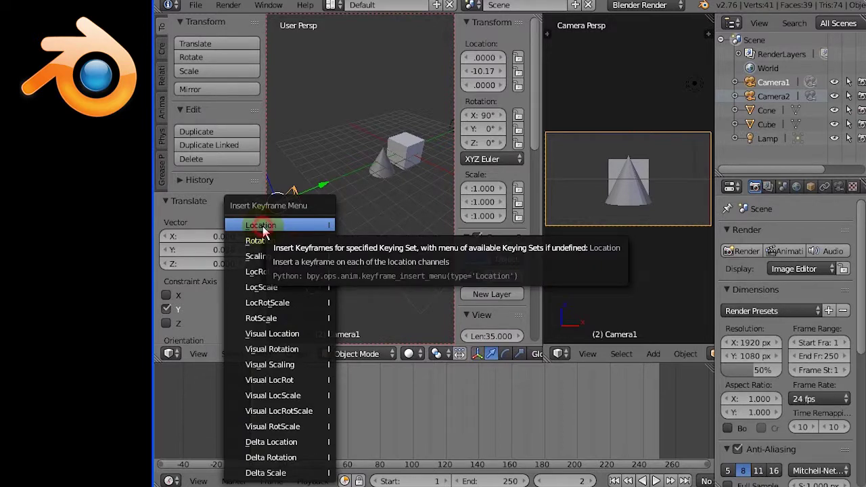
- Keyframe Camera1's location at frame 2, then move it 4.626 along Y to Y -5.547
click(264, 231)
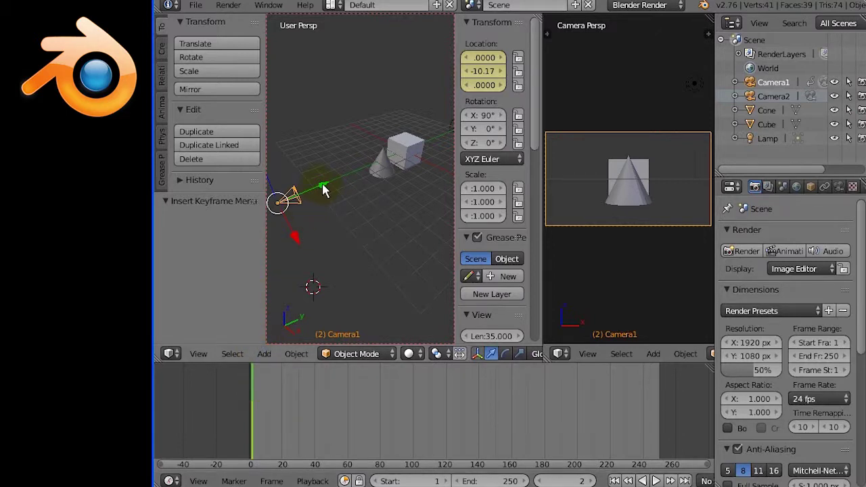
drag(324, 189, 408, 172)
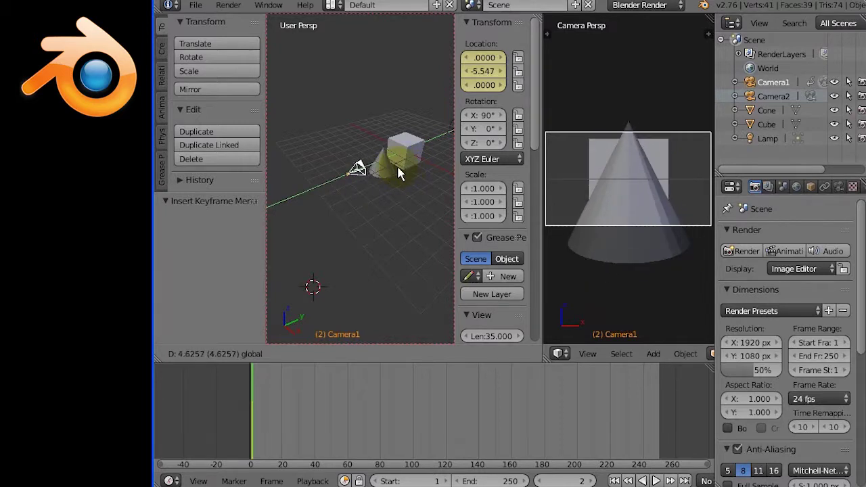
click(397, 192)
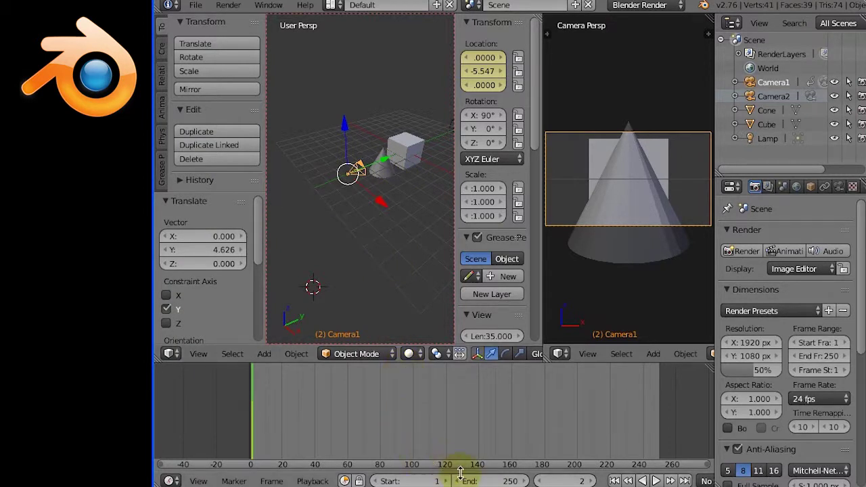
click(580, 479)
text(50)
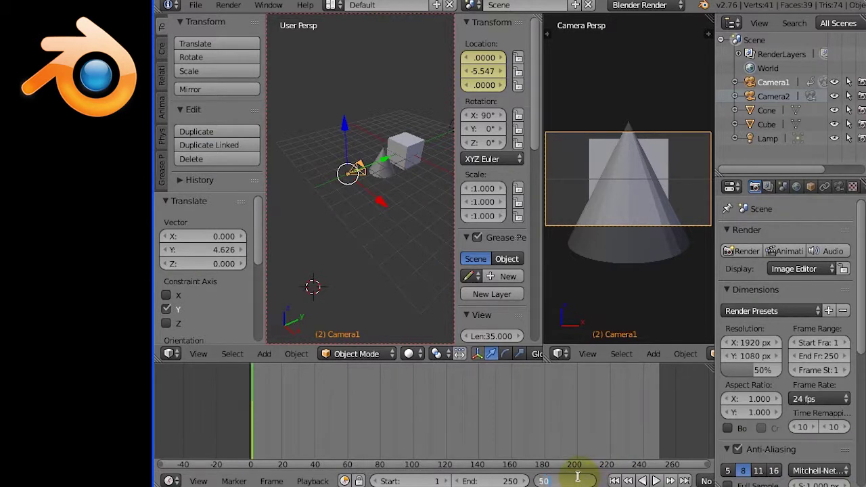
- At frame 50, move Camera1 toward the cone, keyframe its location, and play from frame 1
key(Return)
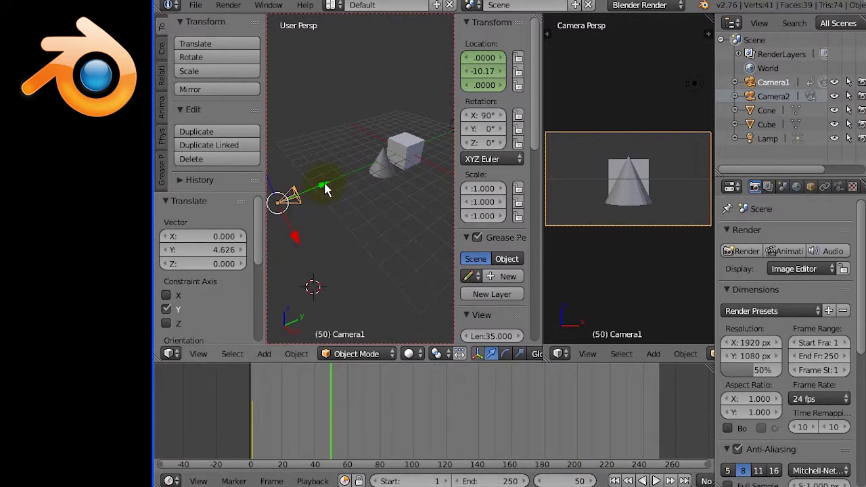
drag(323, 189, 410, 159)
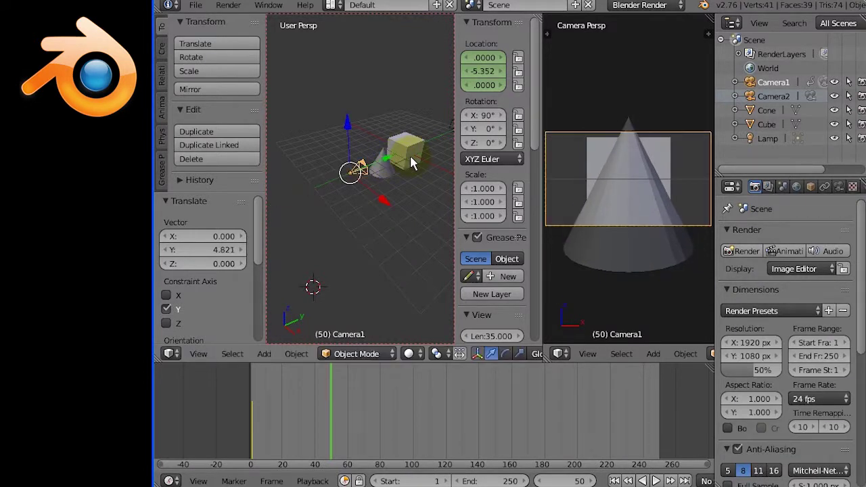
key(i)
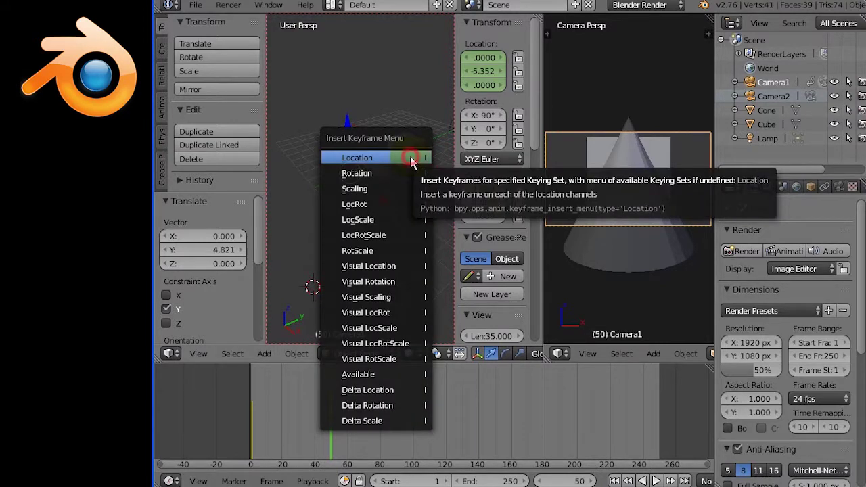
click(413, 162)
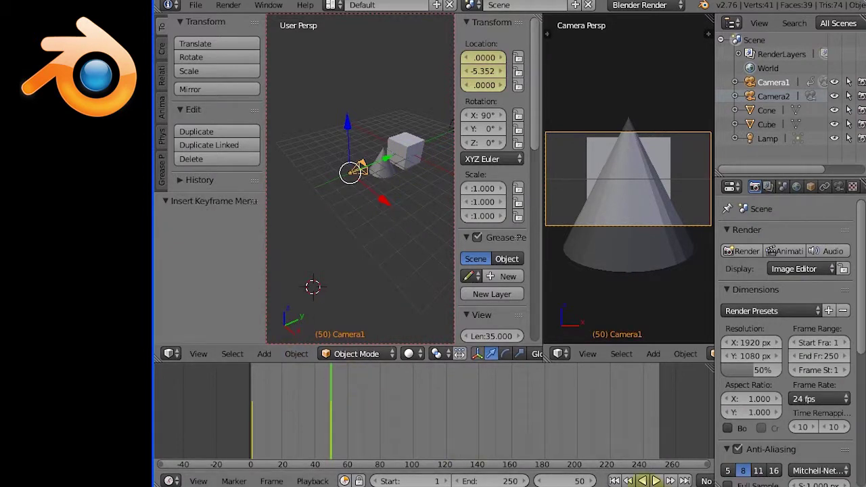
click(614, 481)
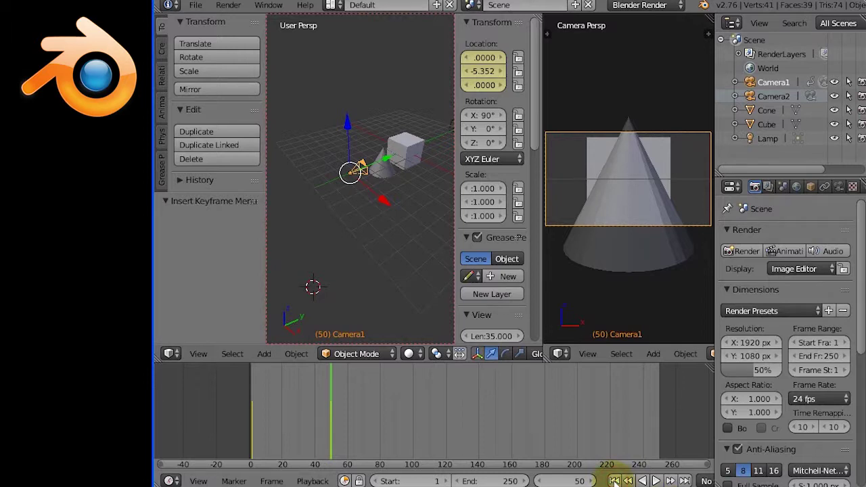
click(656, 480)
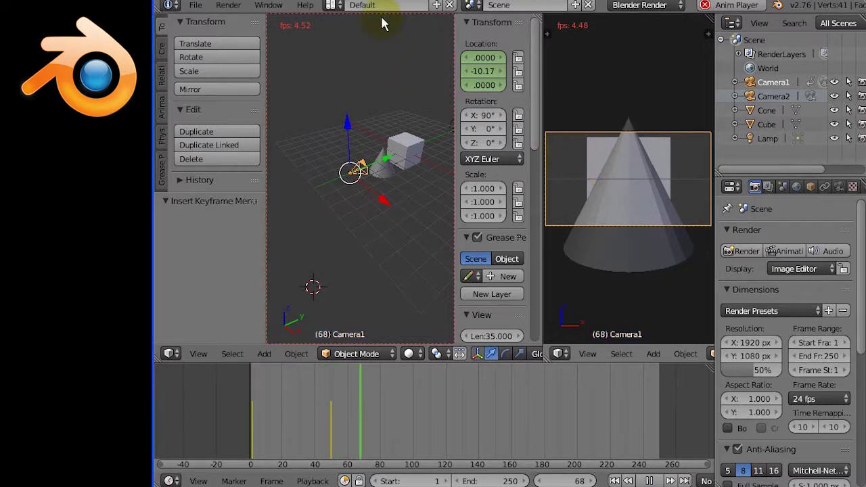
- Stop playback, return to frame 1, and orbit the view to bring Camera2 into sight
key(alt+a)
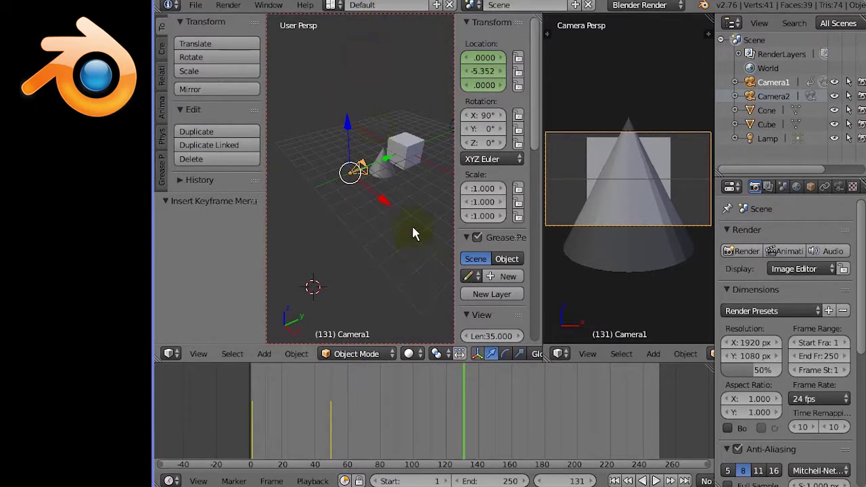
click(615, 481)
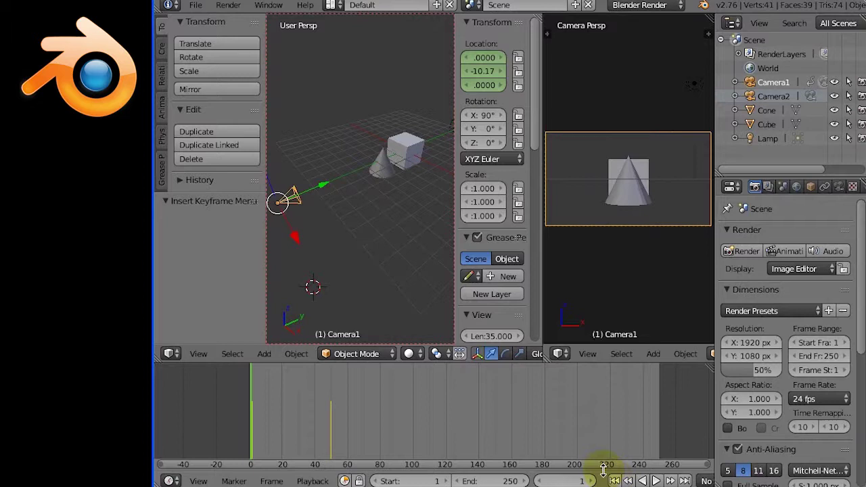
mouse_move(395, 203)
middle_down()
mouse_move(336, 194)
mouse_move(379, 226)
middle_up()
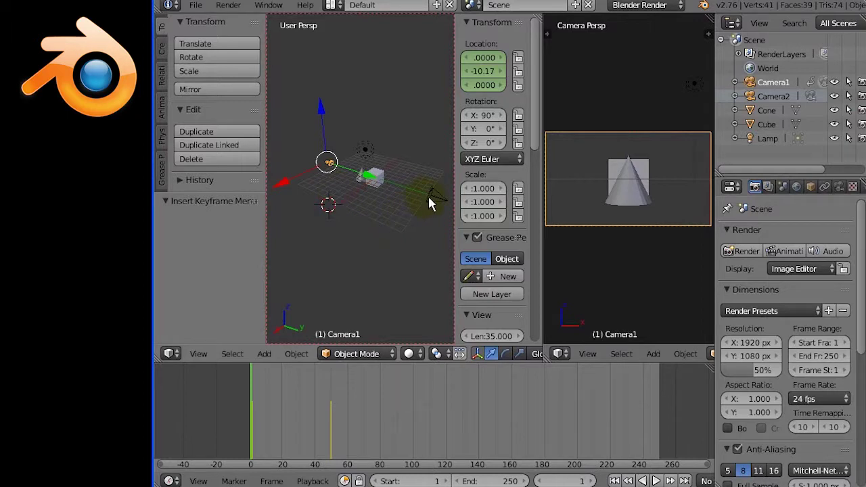
- Select Camera2 and make it the active scene camera via View > Cameras > Set Active Object as Camera
right_click(430, 205)
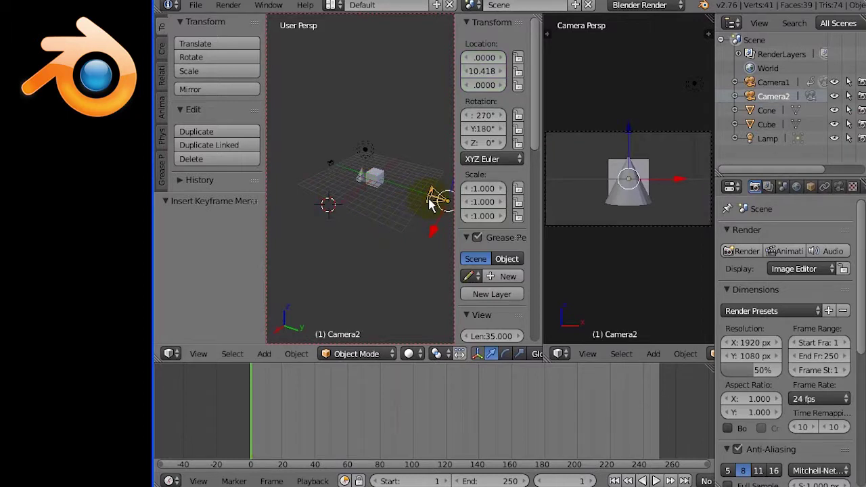
click(588, 358)
click(587, 357)
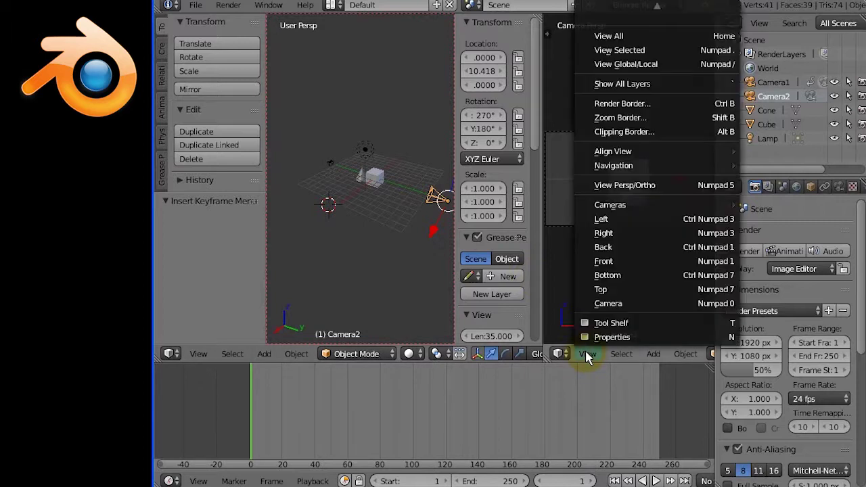
click(608, 207)
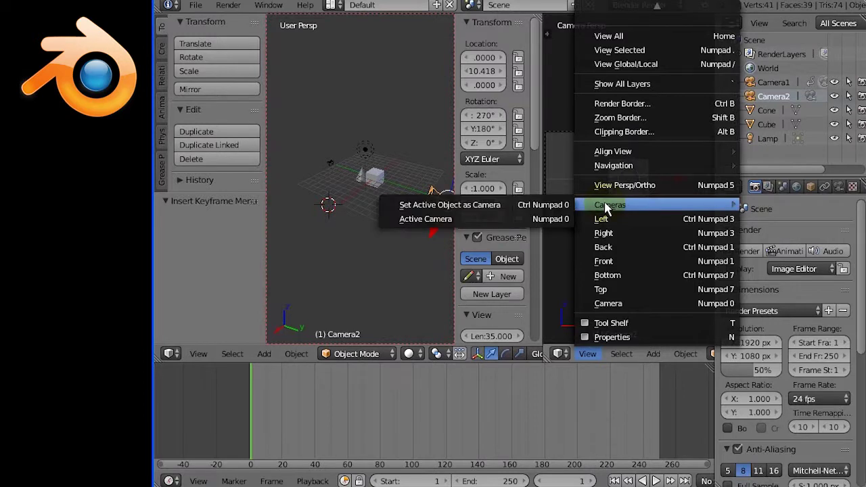
click(485, 207)
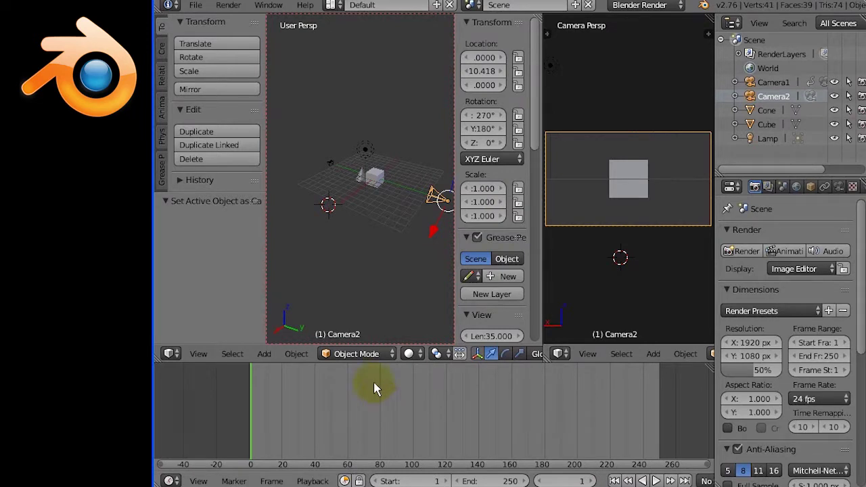
- Slide Camera2 along Y up close to the cube and go to frame 50
middle_drag(363, 247, 335, 245)
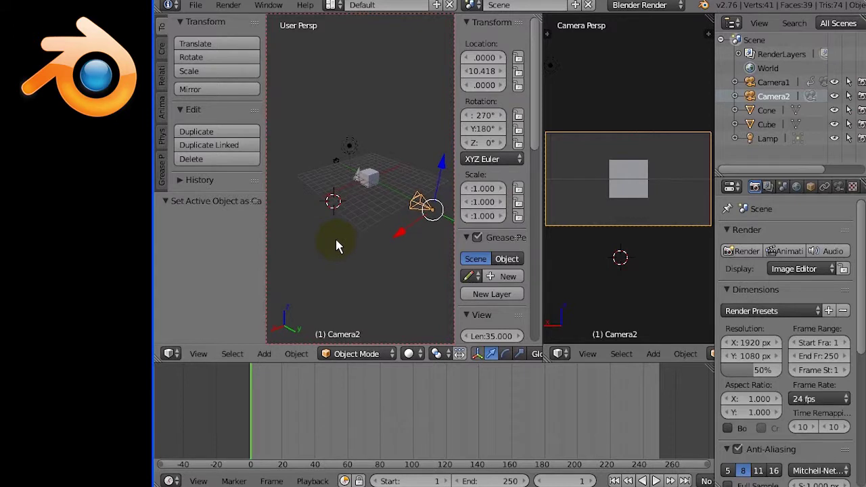
drag(450, 225, 407, 193)
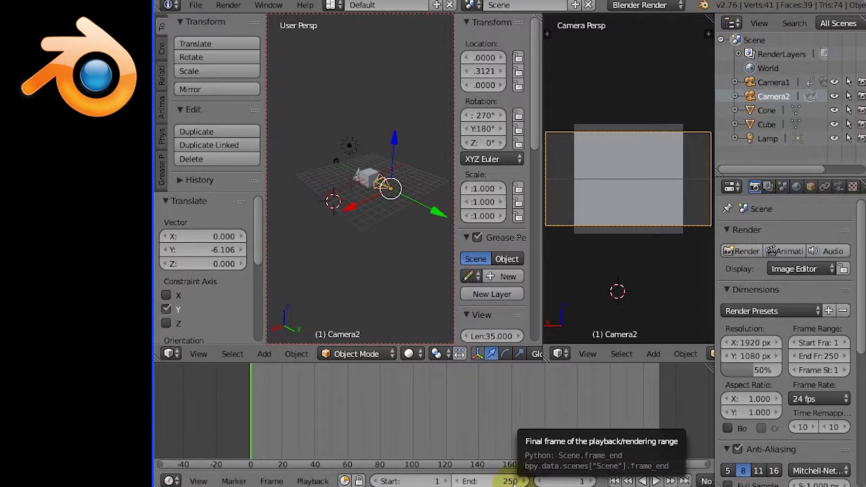
click(574, 480)
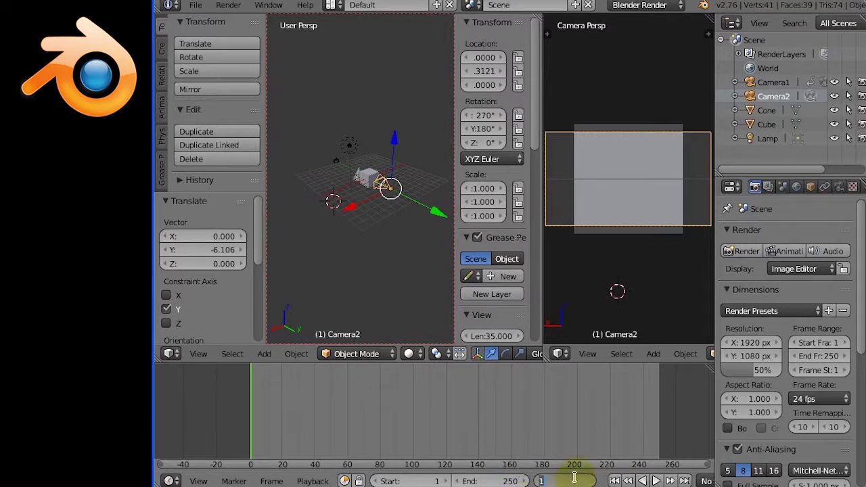
text(50)
key(Return)
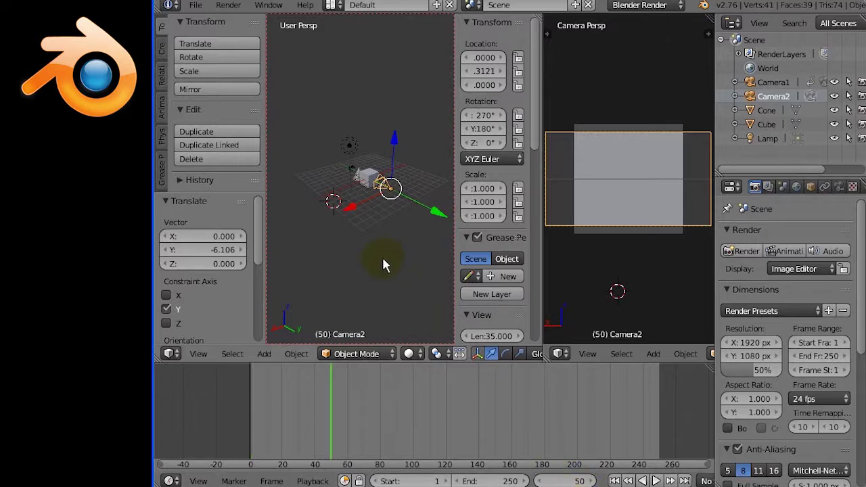
- Keyframe Camera2's location at frame 50, then slide it back along Y away from the cube
key(i)
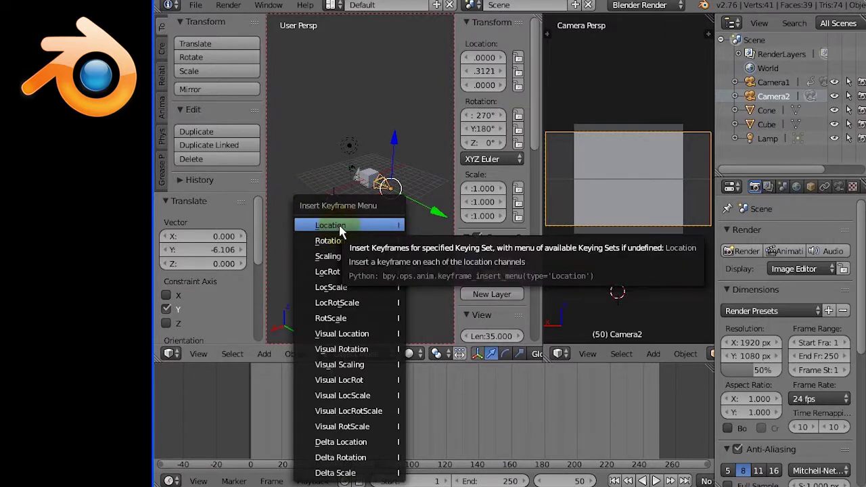
click(340, 231)
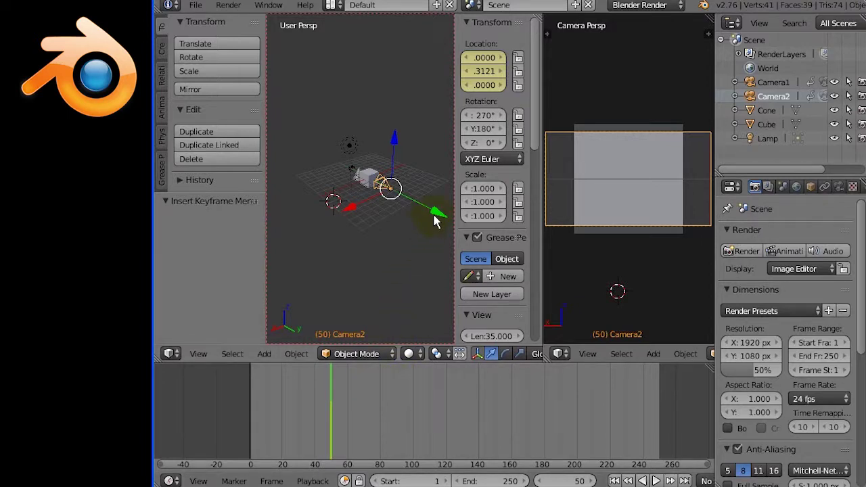
mouse_move(440, 217)
mouse_down()
mouse_move(277, 224)
mouse_move(303, 221)
mouse_move(302, 271)
mouse_up()
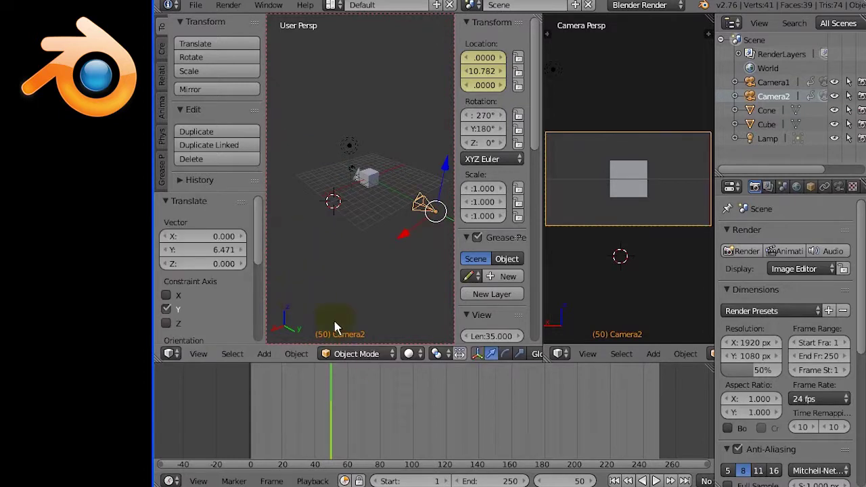
- Go to frame 100 and move Camera2 along Y away from the cube
click(582, 481)
text(100)
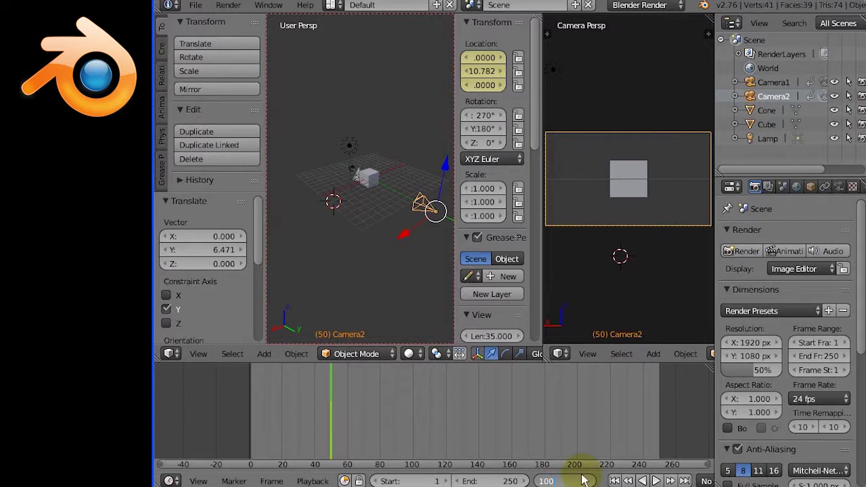
key(Return)
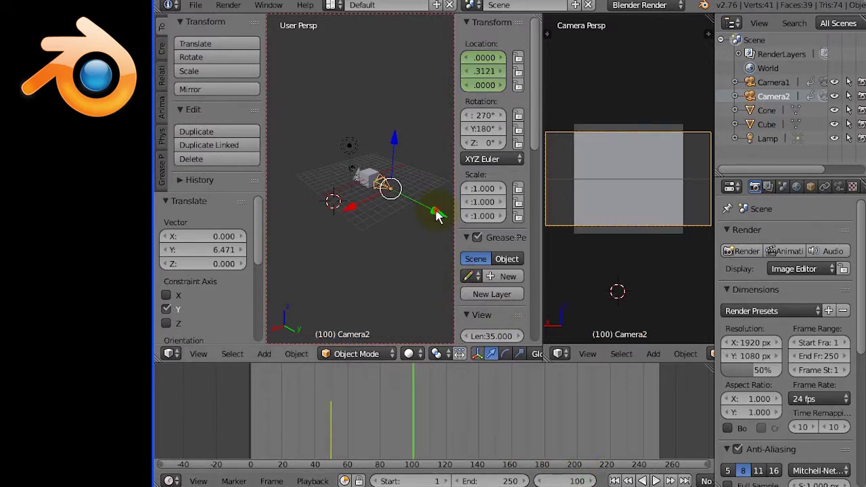
drag(452, 223, 304, 227)
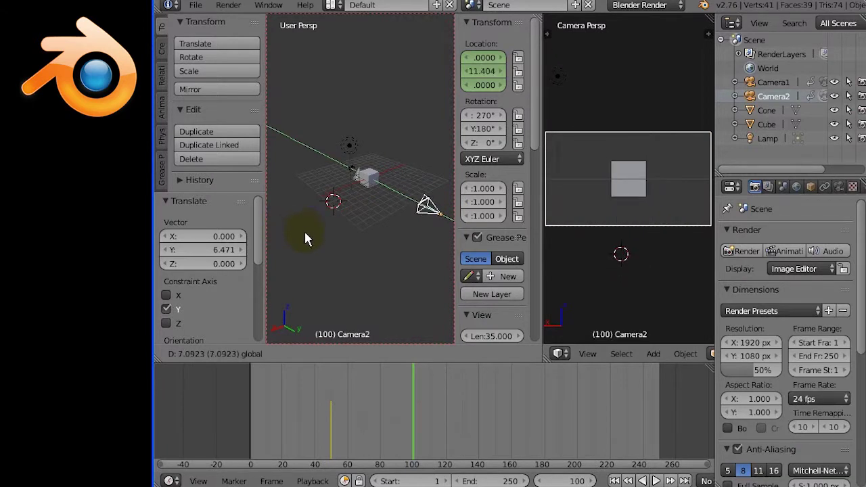
drag(318, 280, 318, 281)
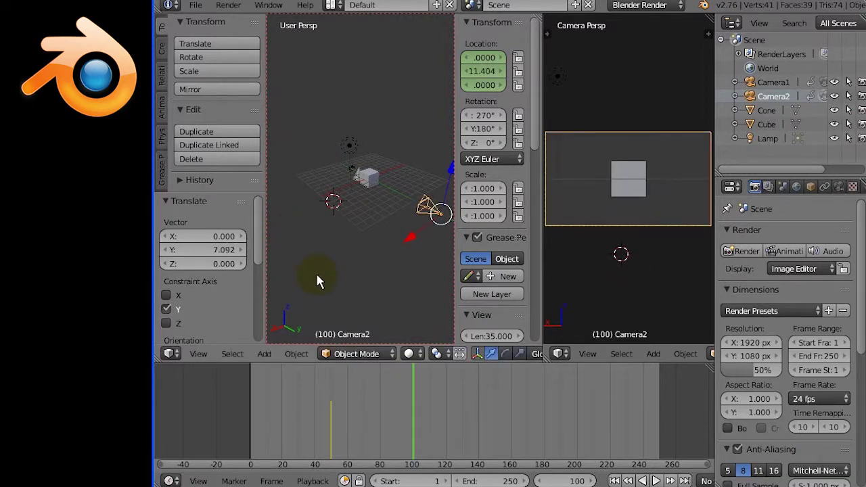
- Keyframe Camera2's location at frame 100, then return to frame 1
key(i)
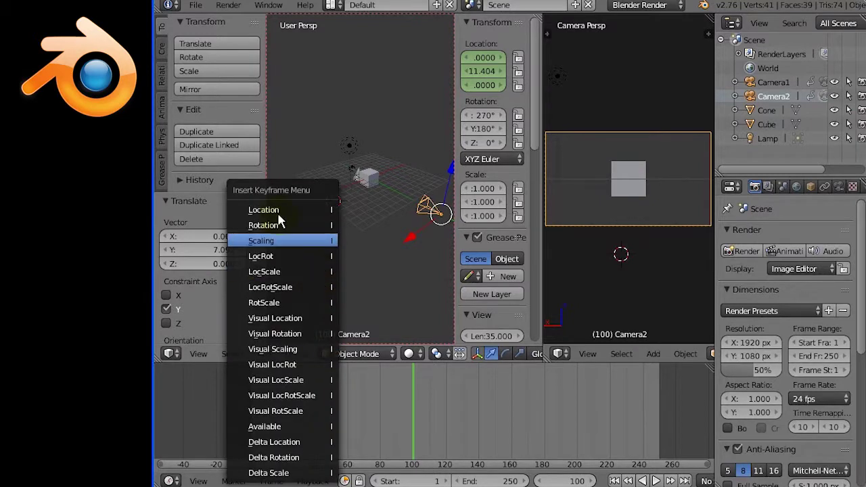
click(279, 210)
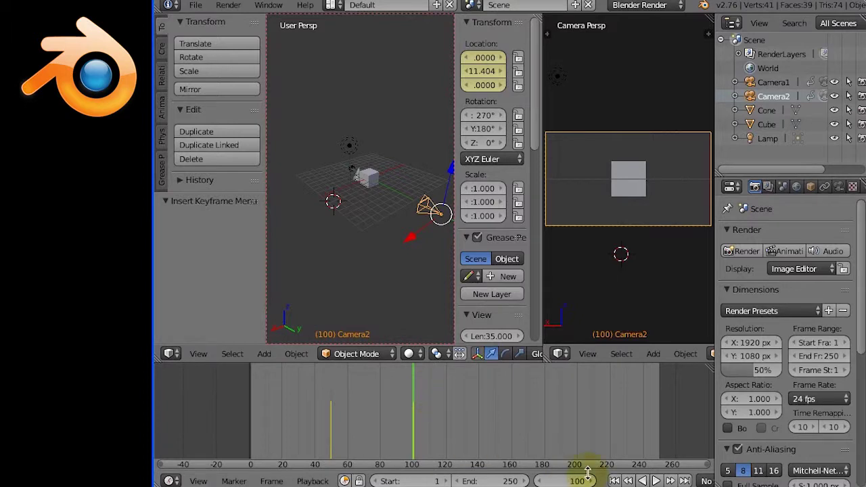
click(614, 481)
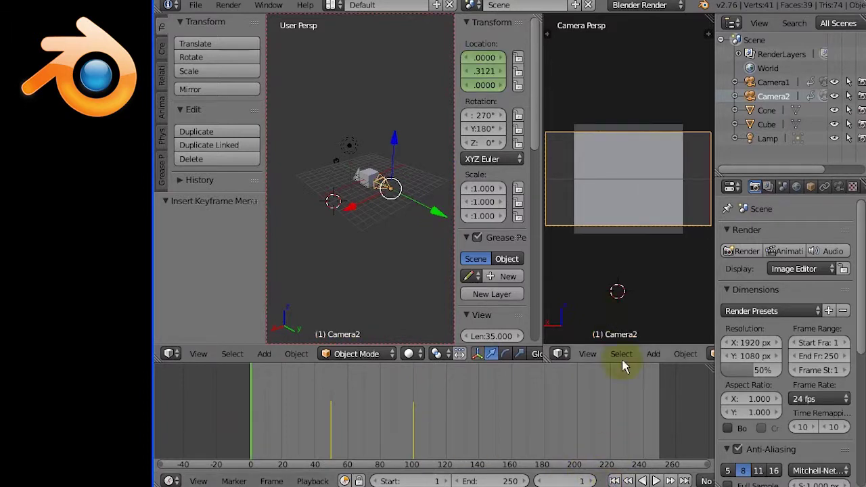
click(657, 480)
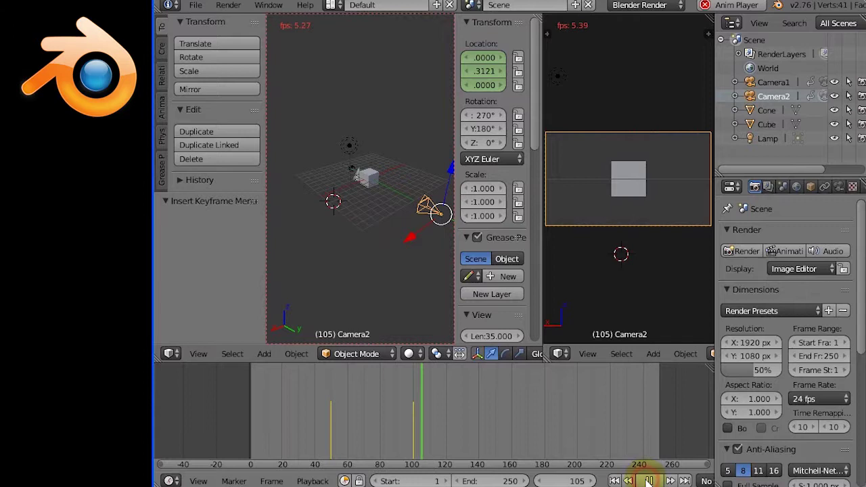
key(alt+a)
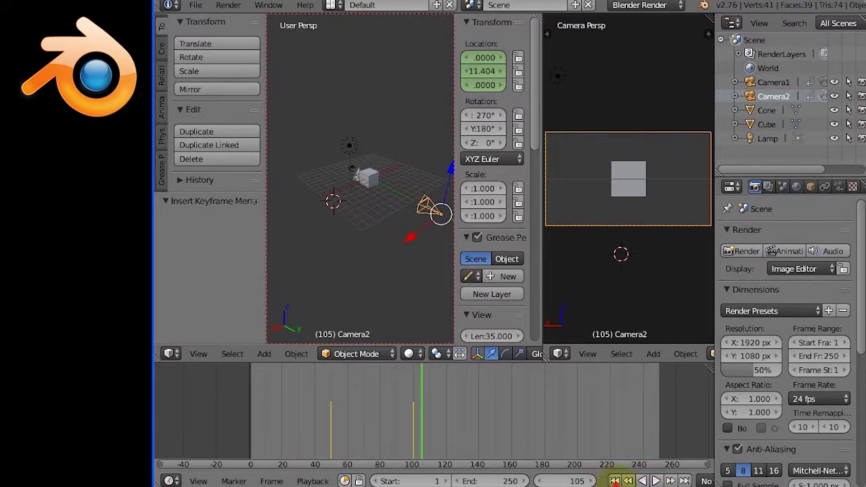
- Set the animation's end frame to 100 and fit the timeline to frames 0–110
click(615, 481)
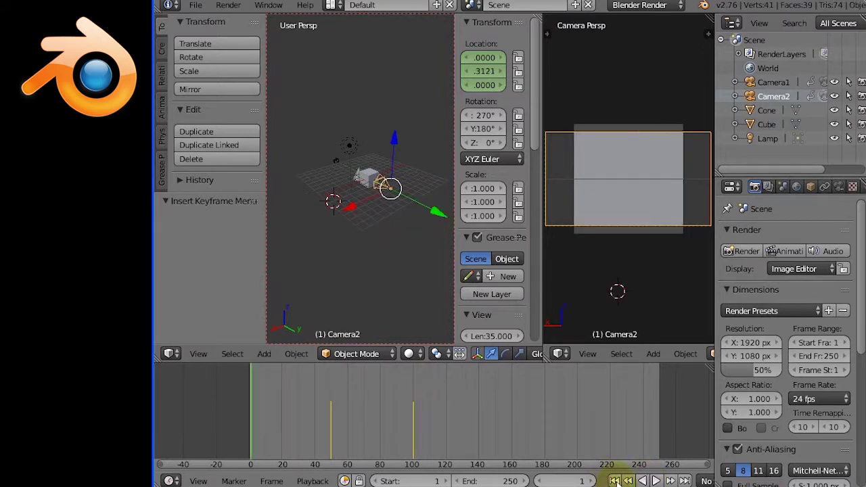
click(513, 482)
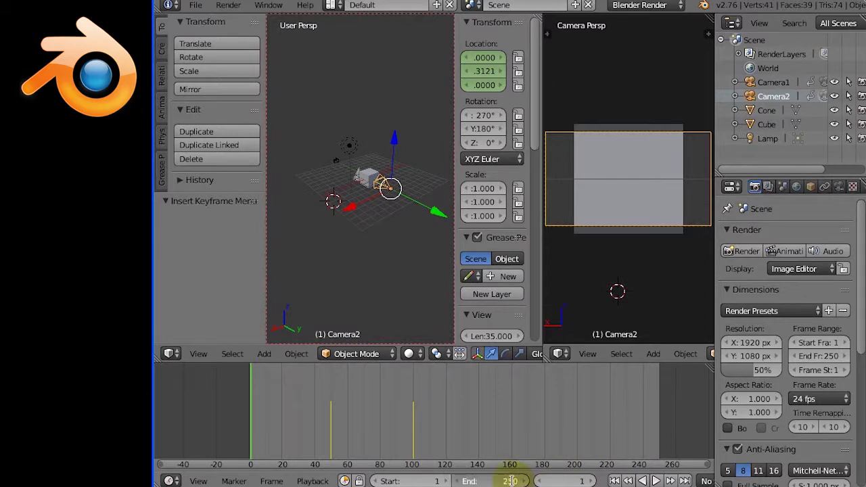
text(100)
key(Return)
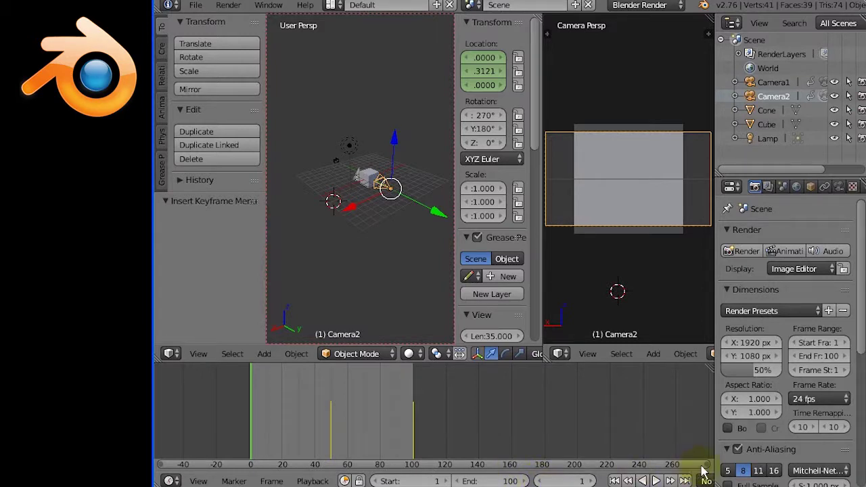
drag(692, 467, 433, 470)
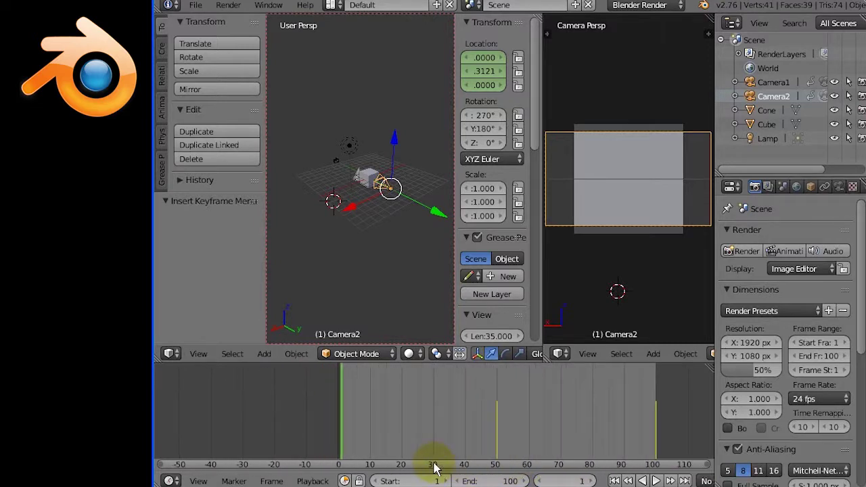
mouse_move(161, 469)
mouse_down()
mouse_move(339, 469)
mouse_move(316, 468)
mouse_up()
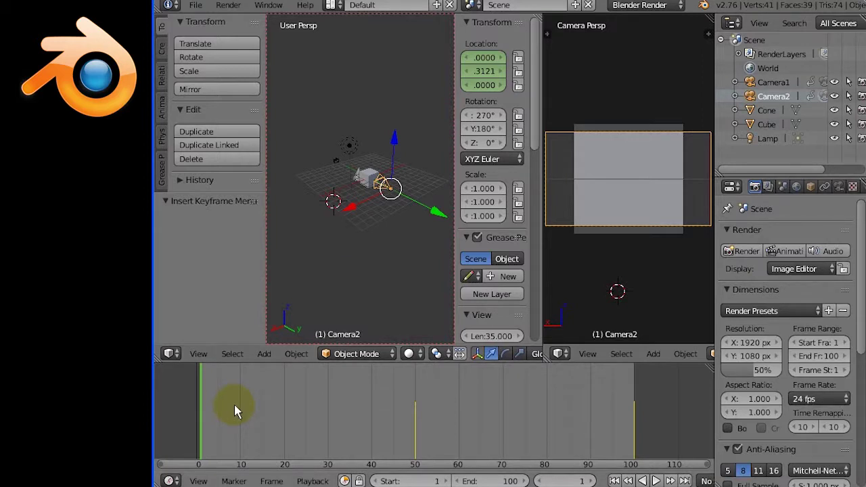
- Select Camera1, play the animation briefly, then stop and rewind to frame 1
right_click(335, 162)
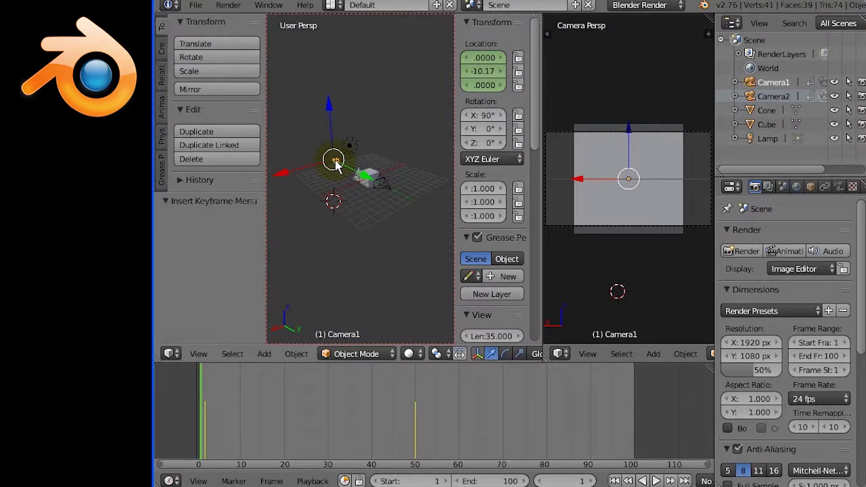
click(656, 481)
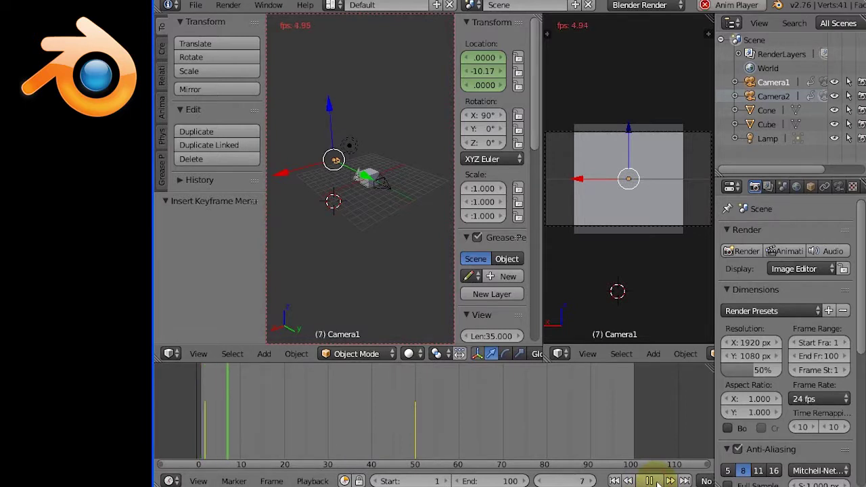
click(618, 482)
click(618, 481)
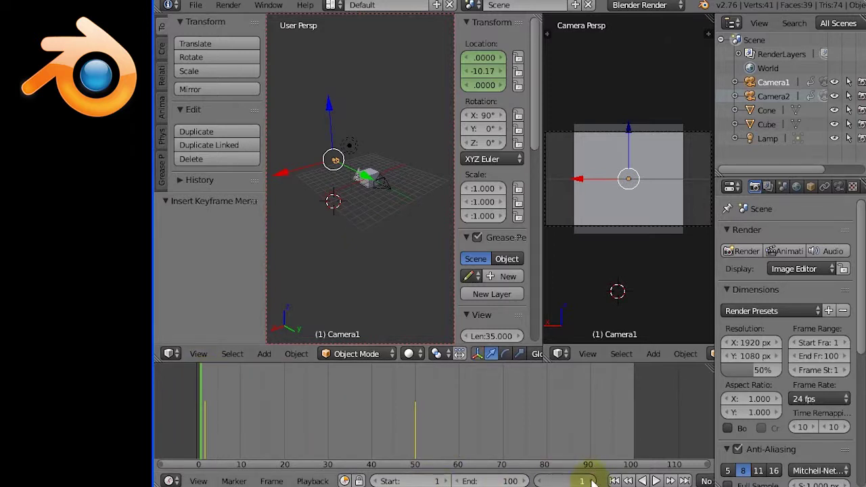
- Step forward to frame 2 and orbit the 3D view slightly
click(592, 482)
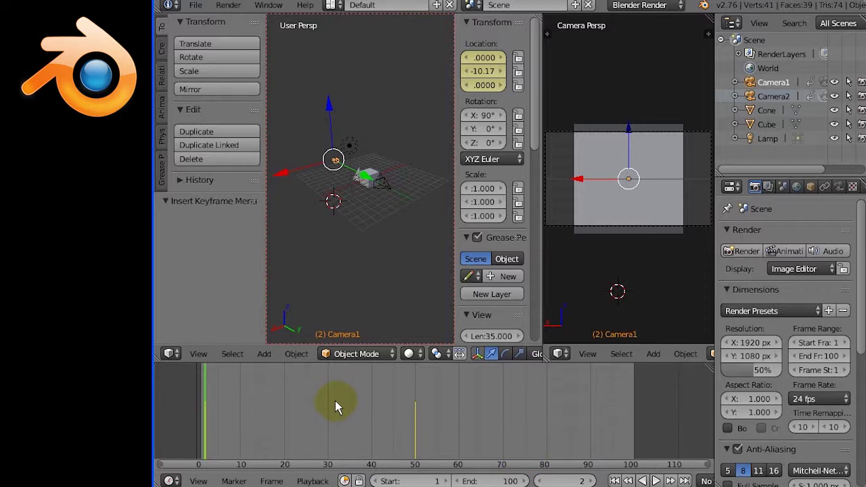
mouse_move(344, 203)
middle_down()
mouse_move(380, 212)
mouse_move(441, 199)
middle_up()
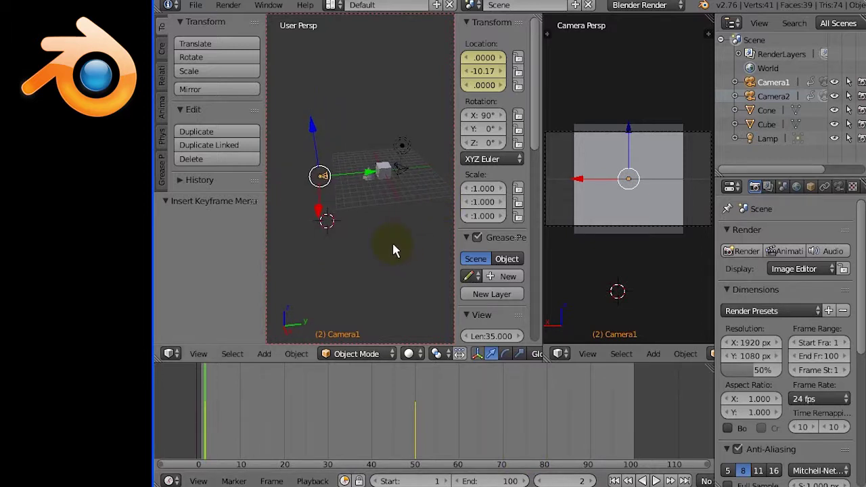
middle_drag(395, 249, 416, 245)
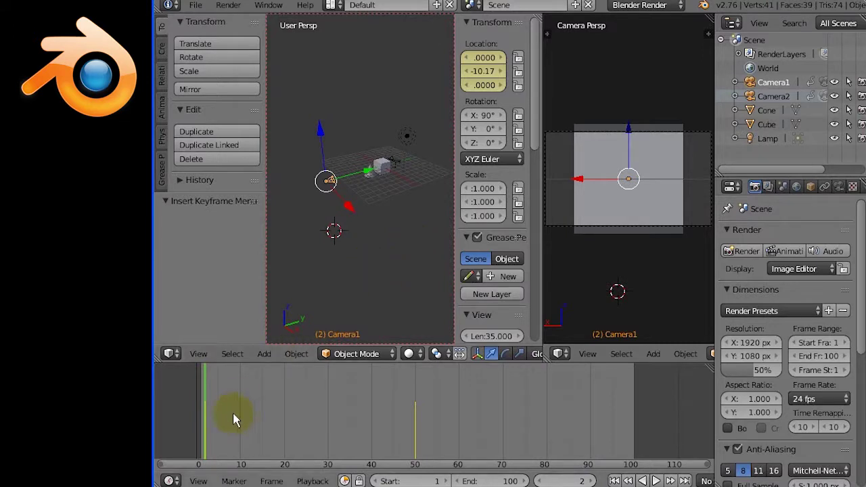
- Add timeline marker F_02 at frame 2
click(234, 481)
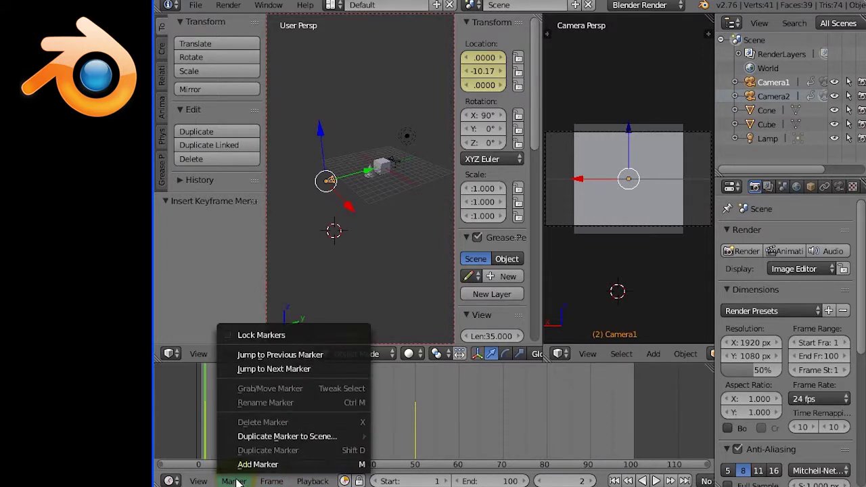
click(238, 466)
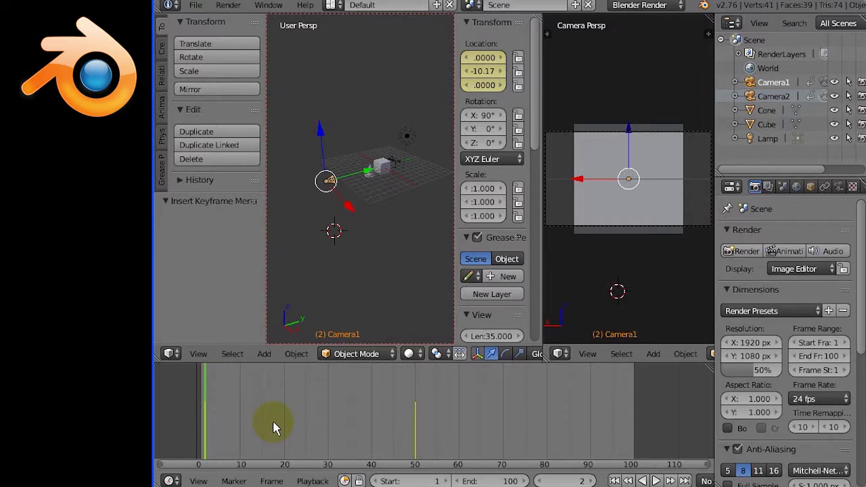
key(m)
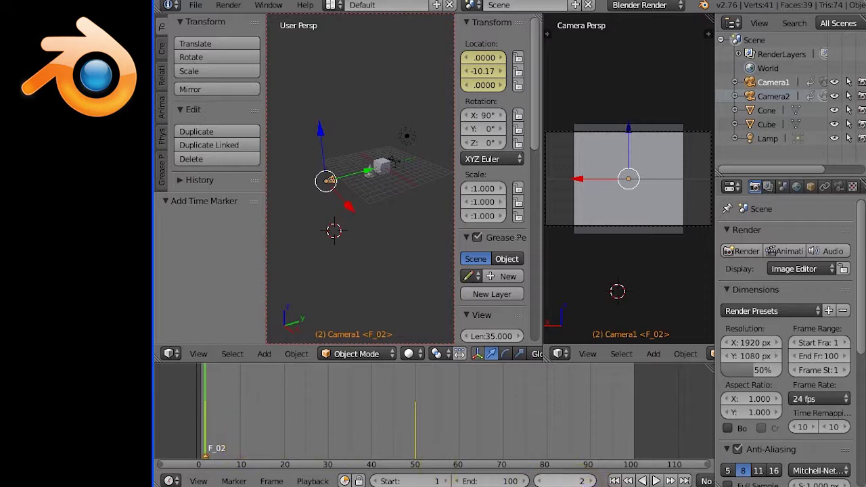
- Go to frame 50 and add timeline marker F_50 there
key(Right)
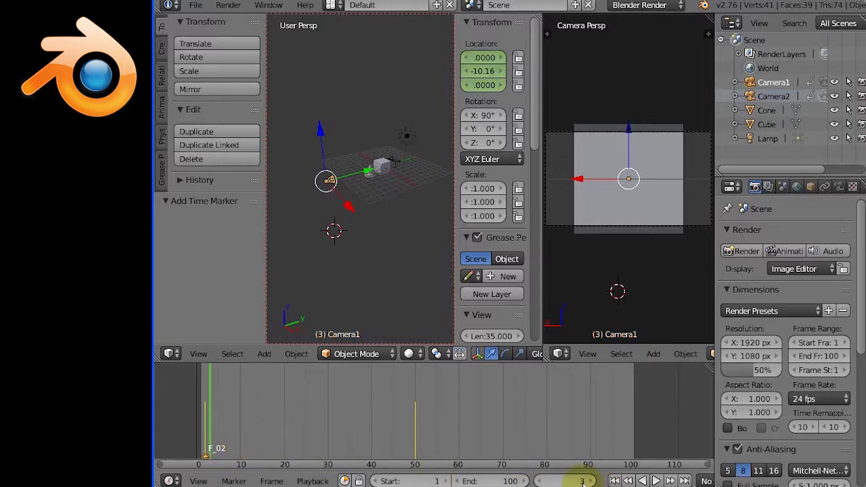
click(586, 481)
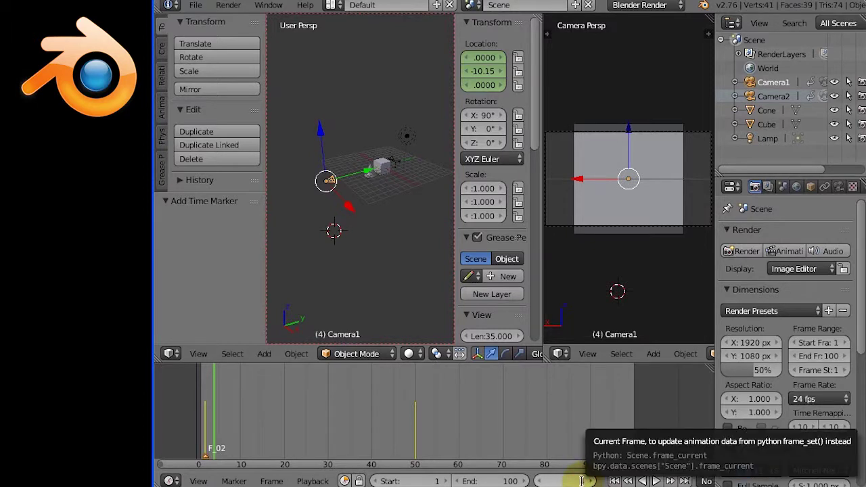
click(578, 481)
text(50)
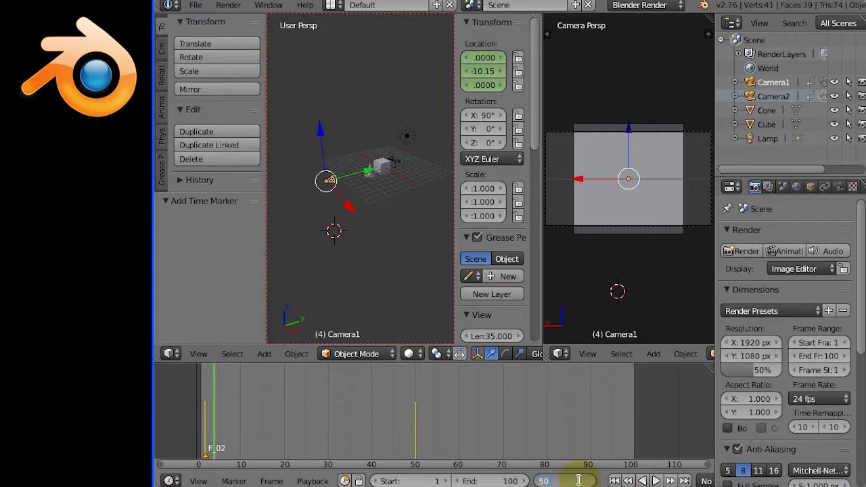
key(Return)
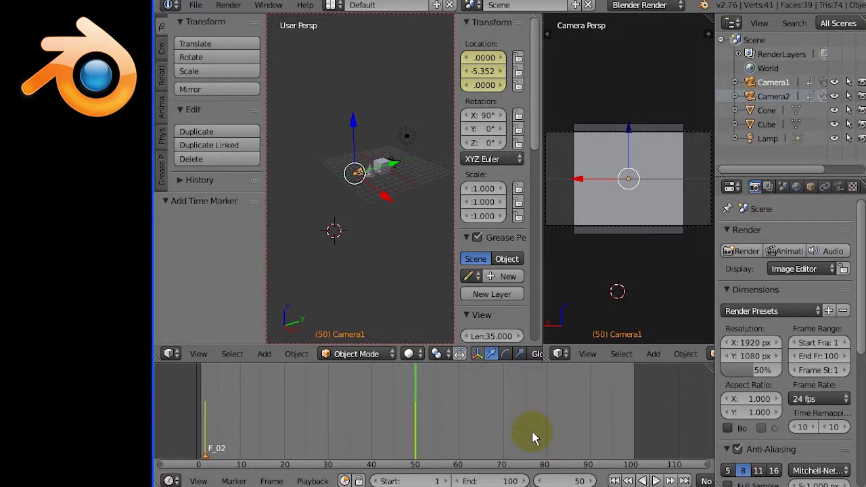
key(m)
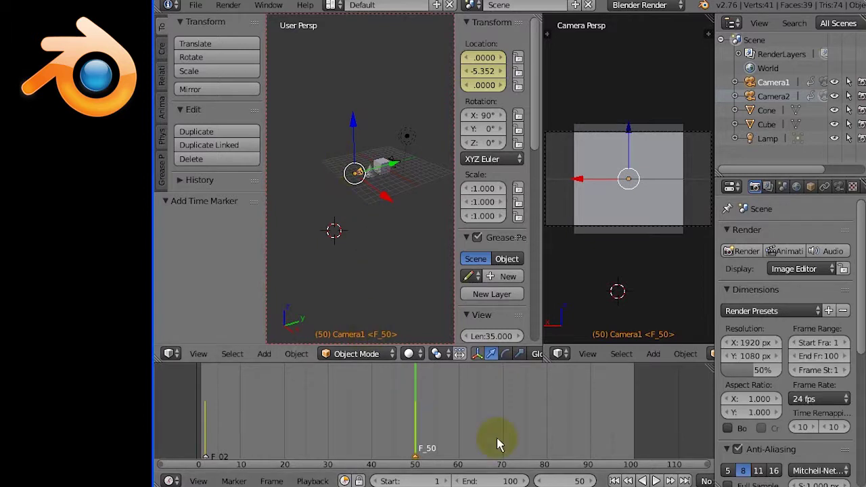
- Play the animation from frame 1, stop at frame 32, then jump to frame 50
click(614, 480)
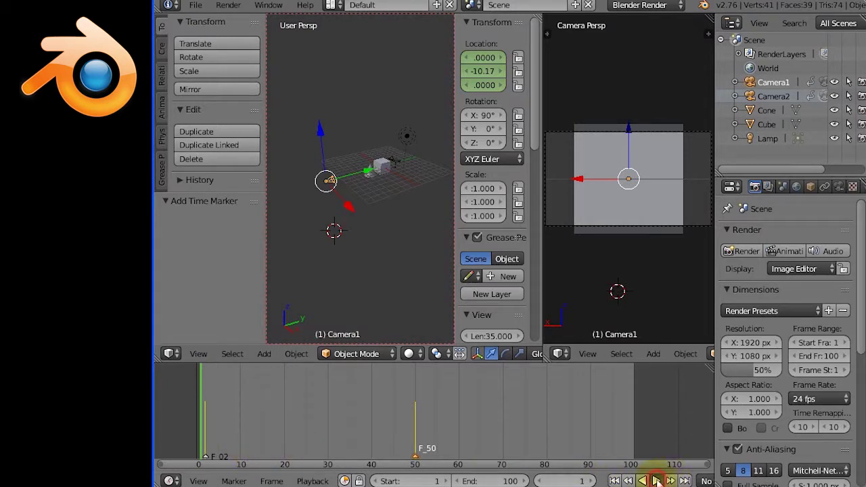
click(656, 481)
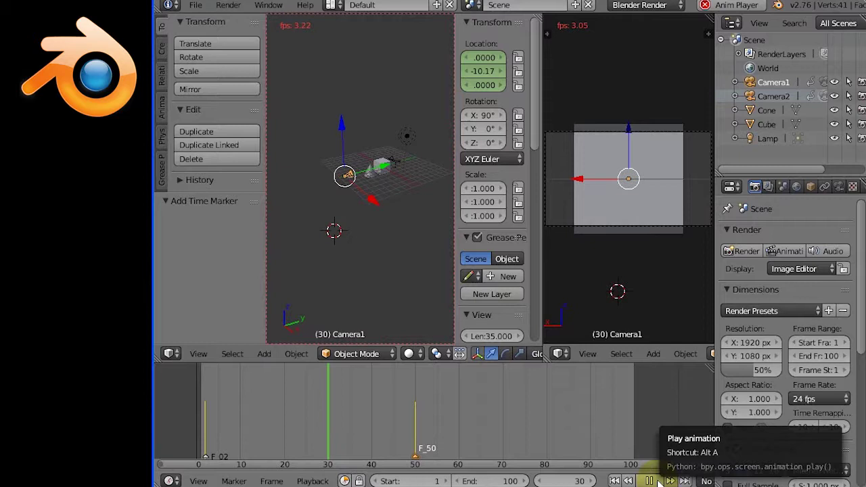
click(651, 481)
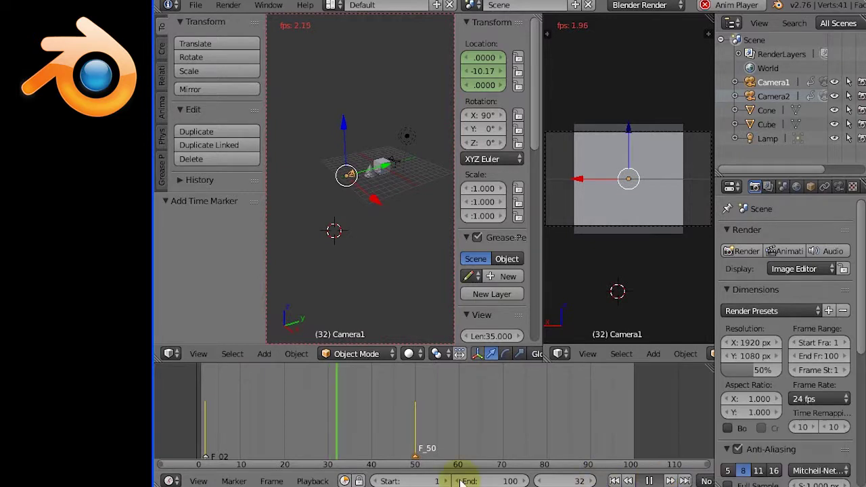
click(416, 382)
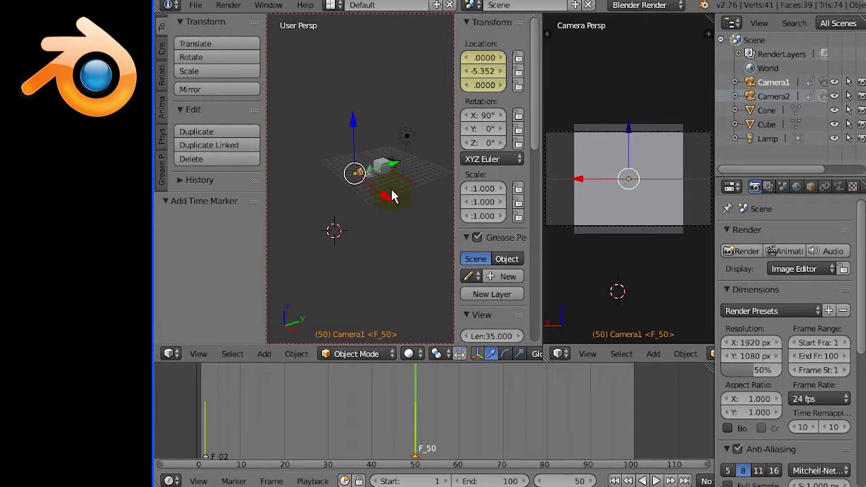
scroll(406, 193, up, 2)
scroll(408, 196, up, 1)
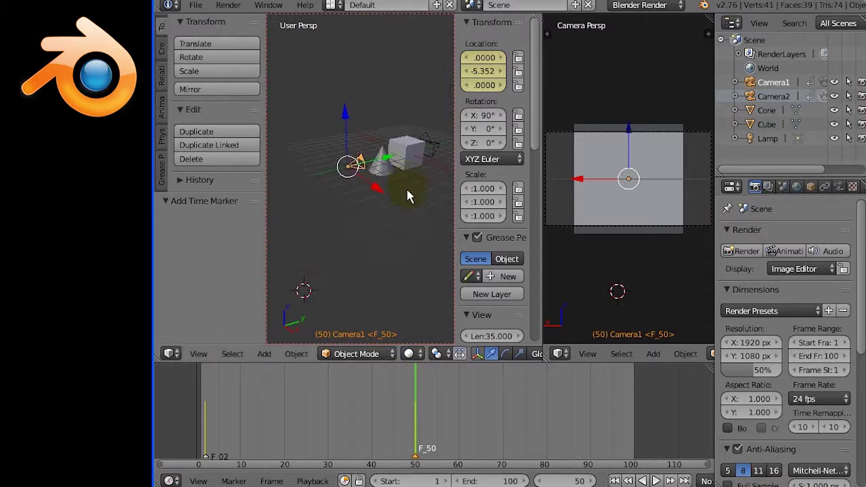
- Select Camera2, play the animation, stop it with Alt+A, and rewind to frame 1
right_click(432, 152)
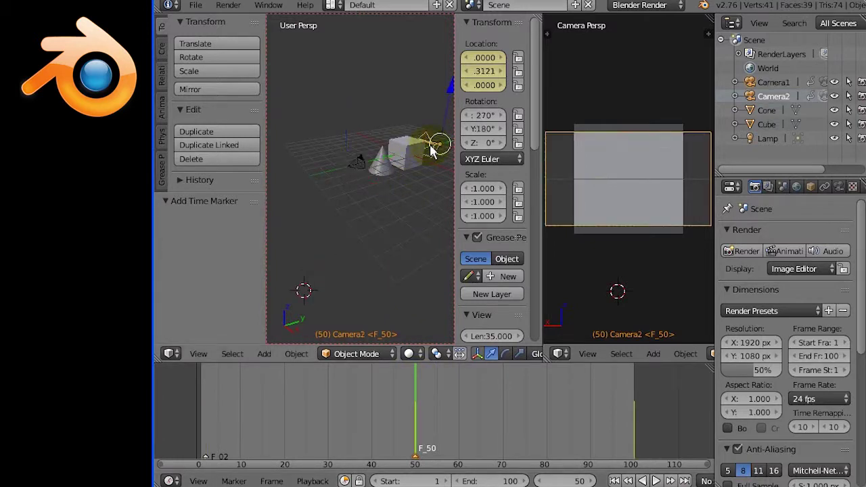
click(657, 480)
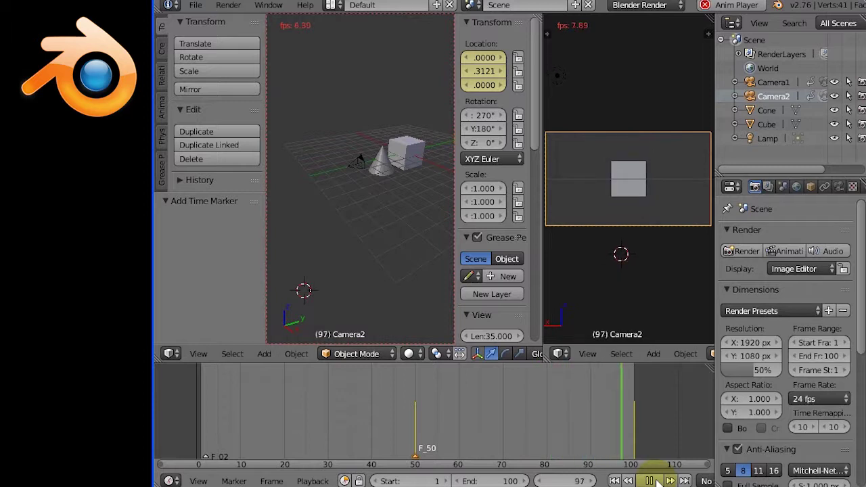
key(alt+a)
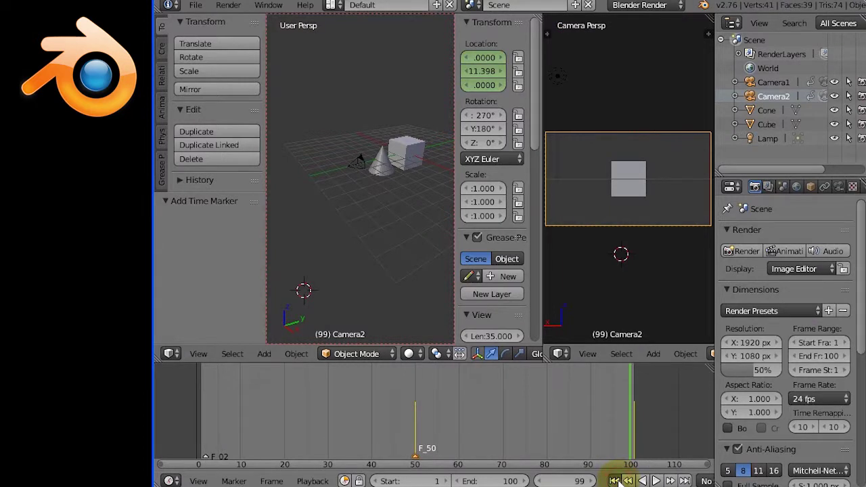
click(615, 481)
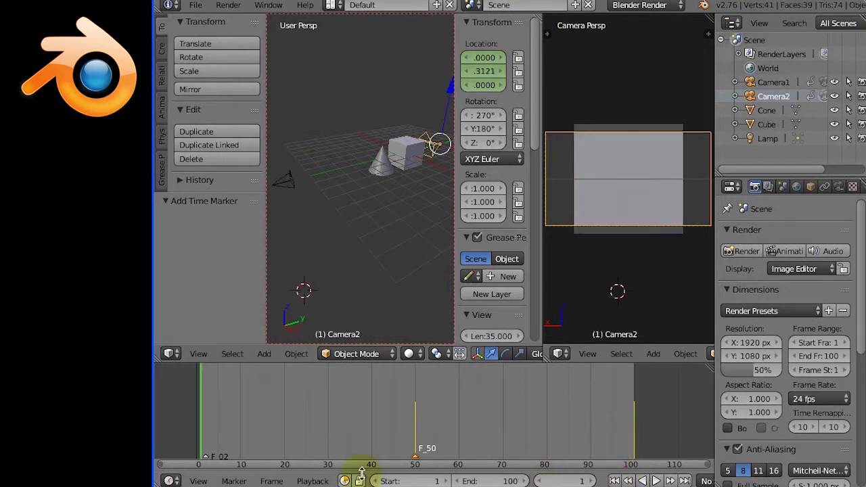
- Select Camera1, go to frame 2, and bind it to the F_02 marker with Bind Camera to Markers
right_click(289, 181)
right_click(289, 181)
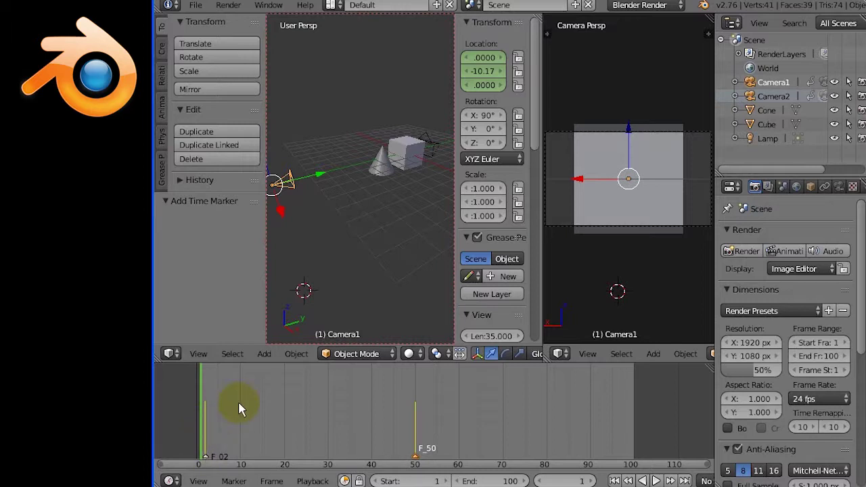
key(Right)
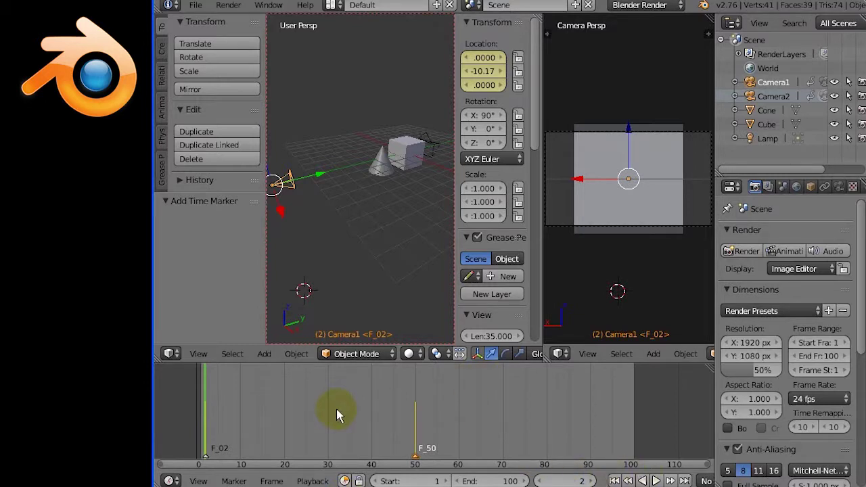
right_click(207, 463)
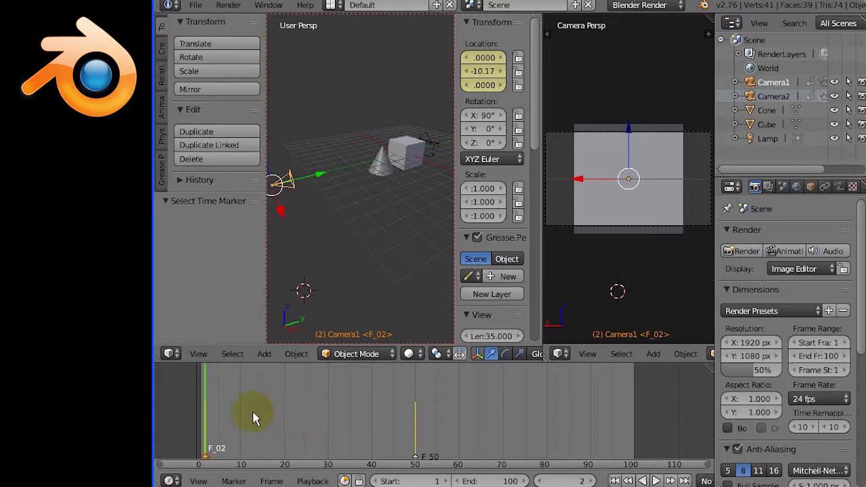
click(198, 481)
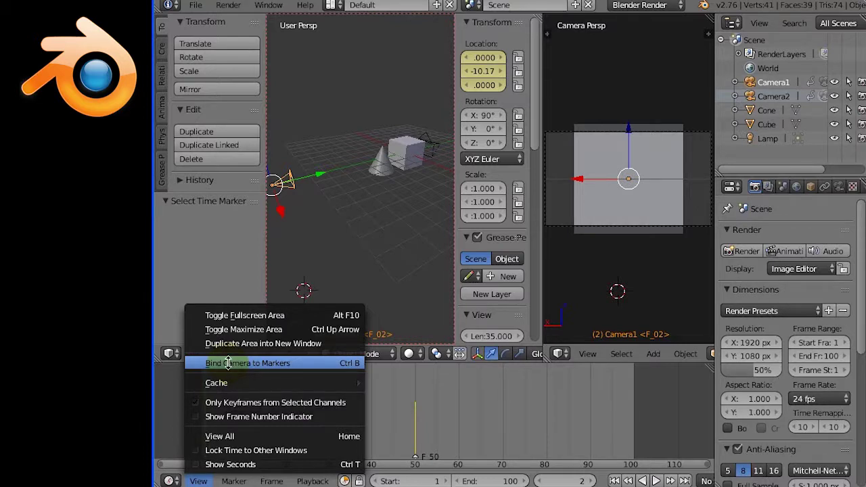
click(228, 363)
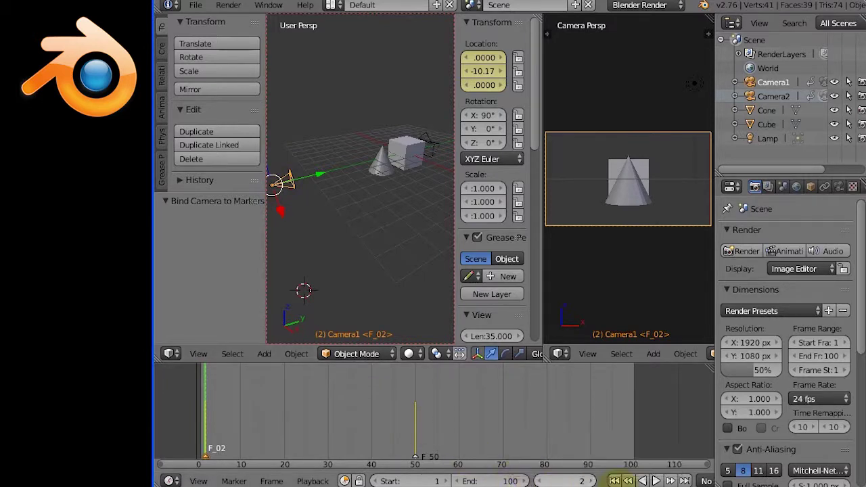
- Go to frame 50, select the F_50 marker and Camera2, and bind Camera2 to that marker
click(586, 481)
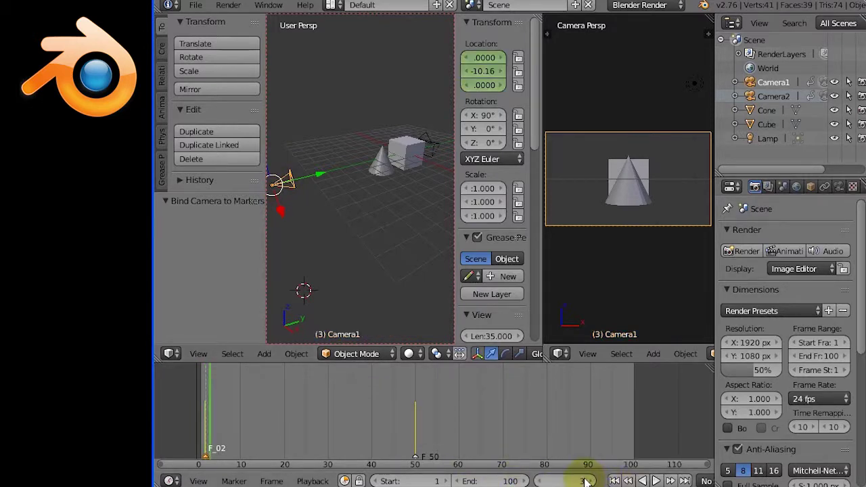
click(583, 480)
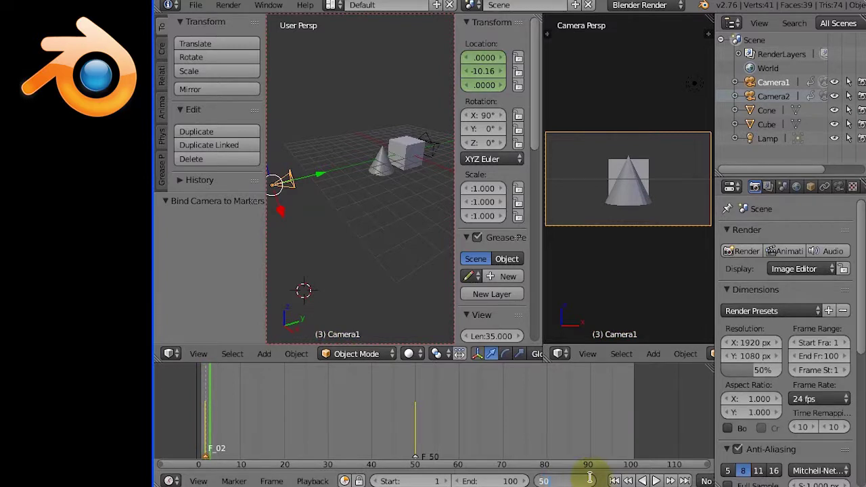
key(Return)
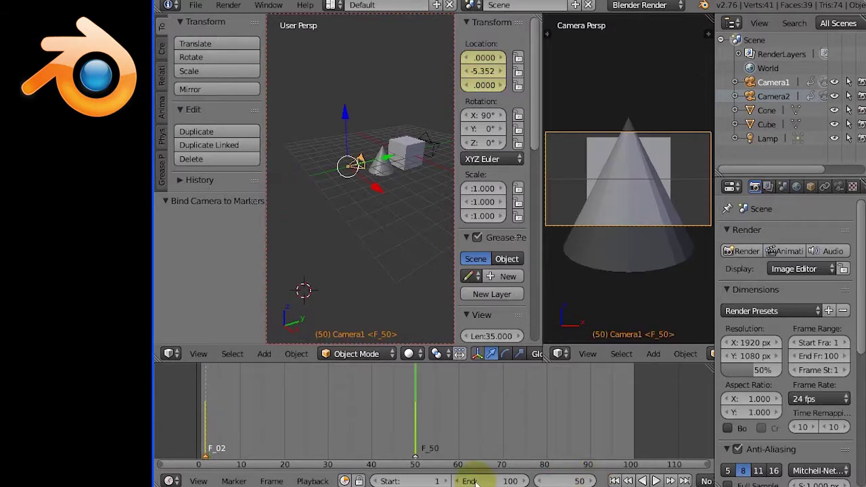
right_click(417, 460)
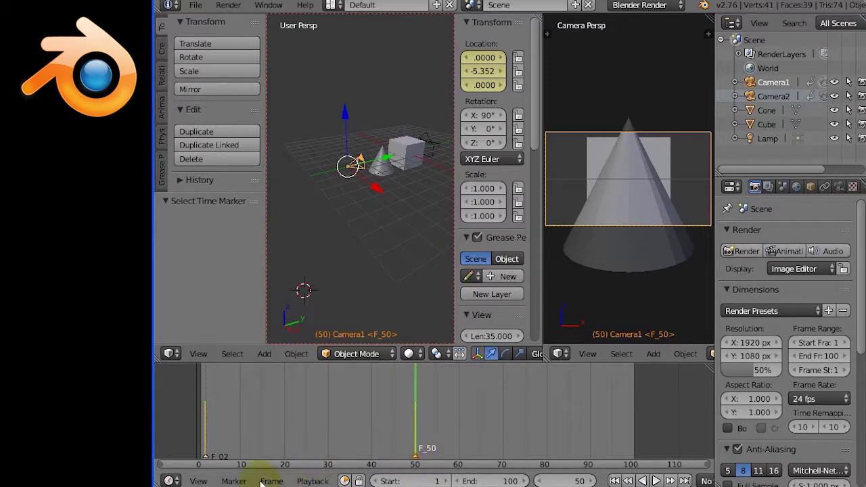
click(198, 481)
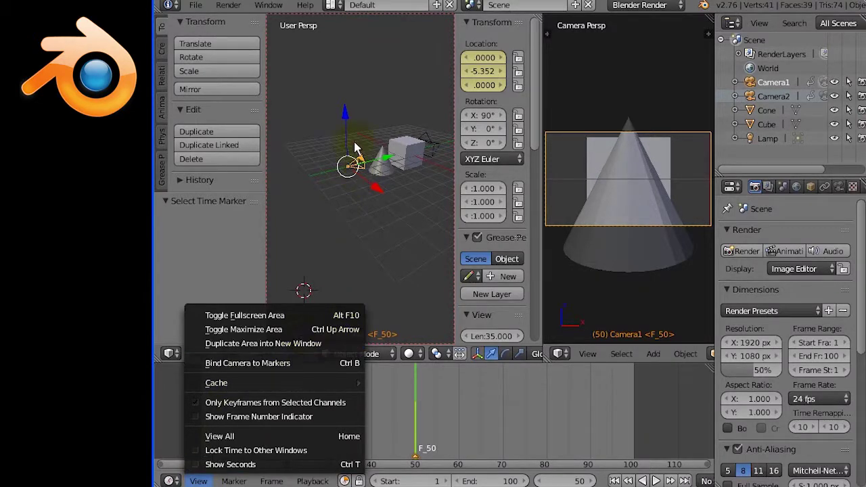
right_click(433, 150)
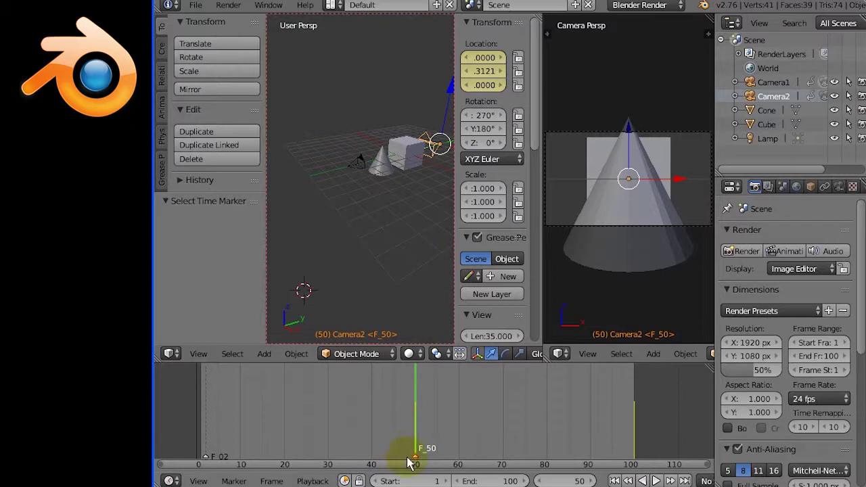
click(198, 481)
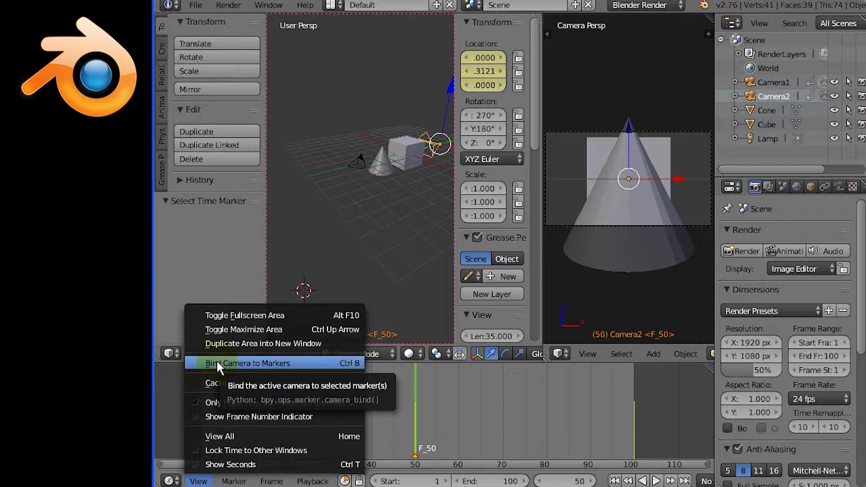
- Bind Camera2 to the F_50 marker, then play from frame 1 and stop near the end
click(220, 366)
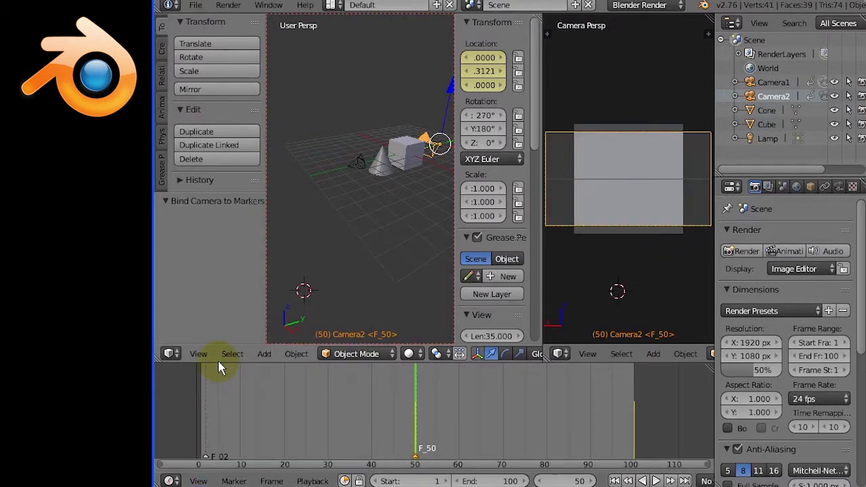
click(315, 400)
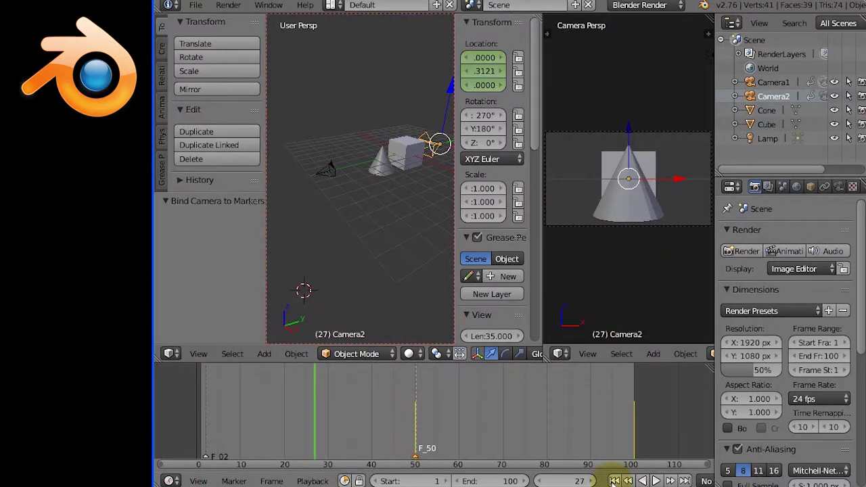
click(614, 481)
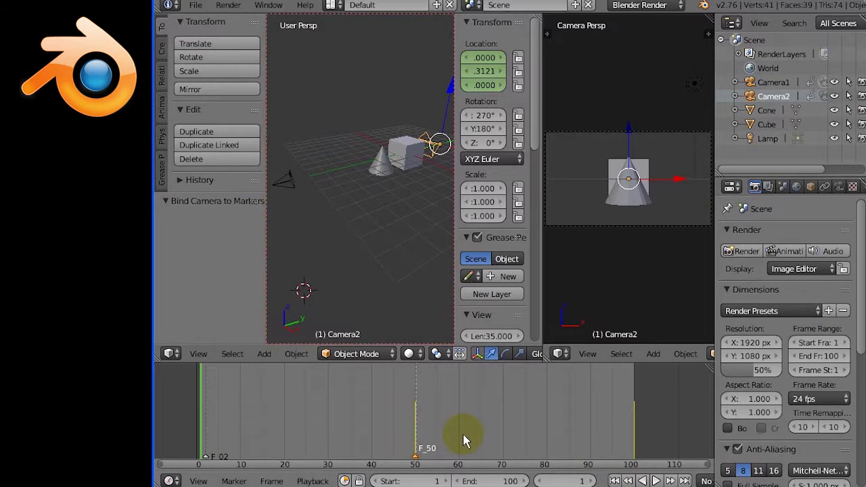
click(657, 481)
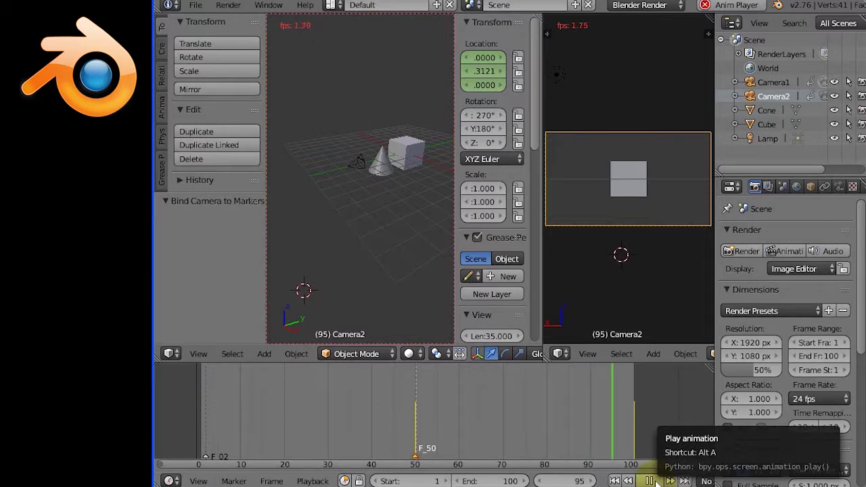
click(651, 480)
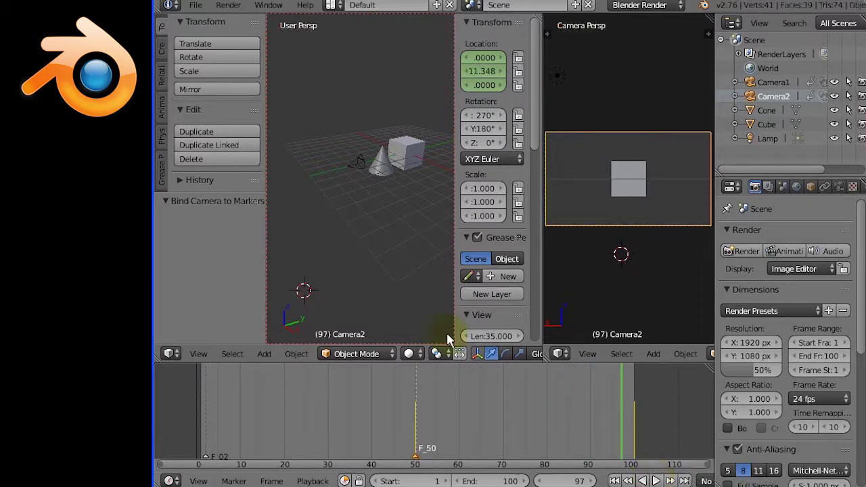
- Place the 3D cursor below the objects and zoom the viewport out
click(367, 219)
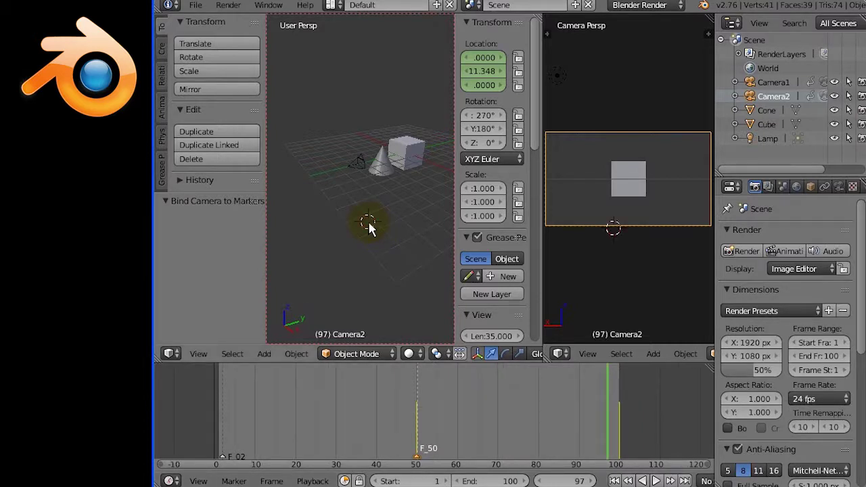
scroll(368, 220, down, 1)
scroll(369, 220, down, 1)
scroll(369, 223, down, 1)
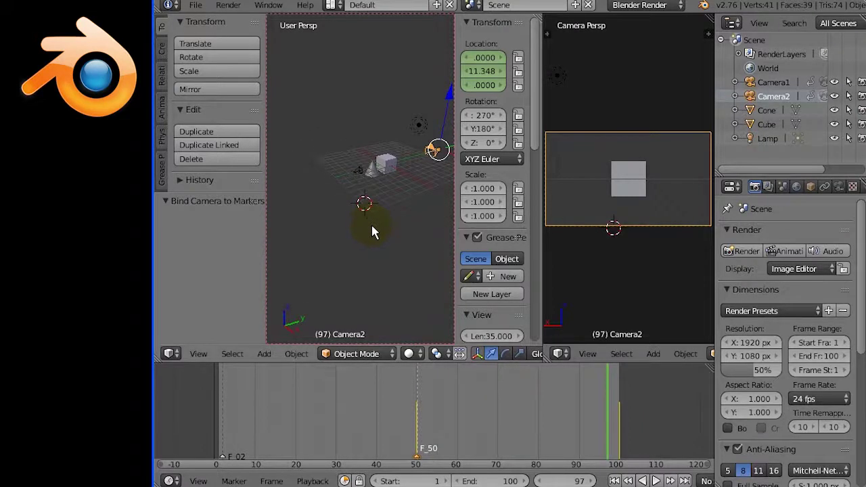